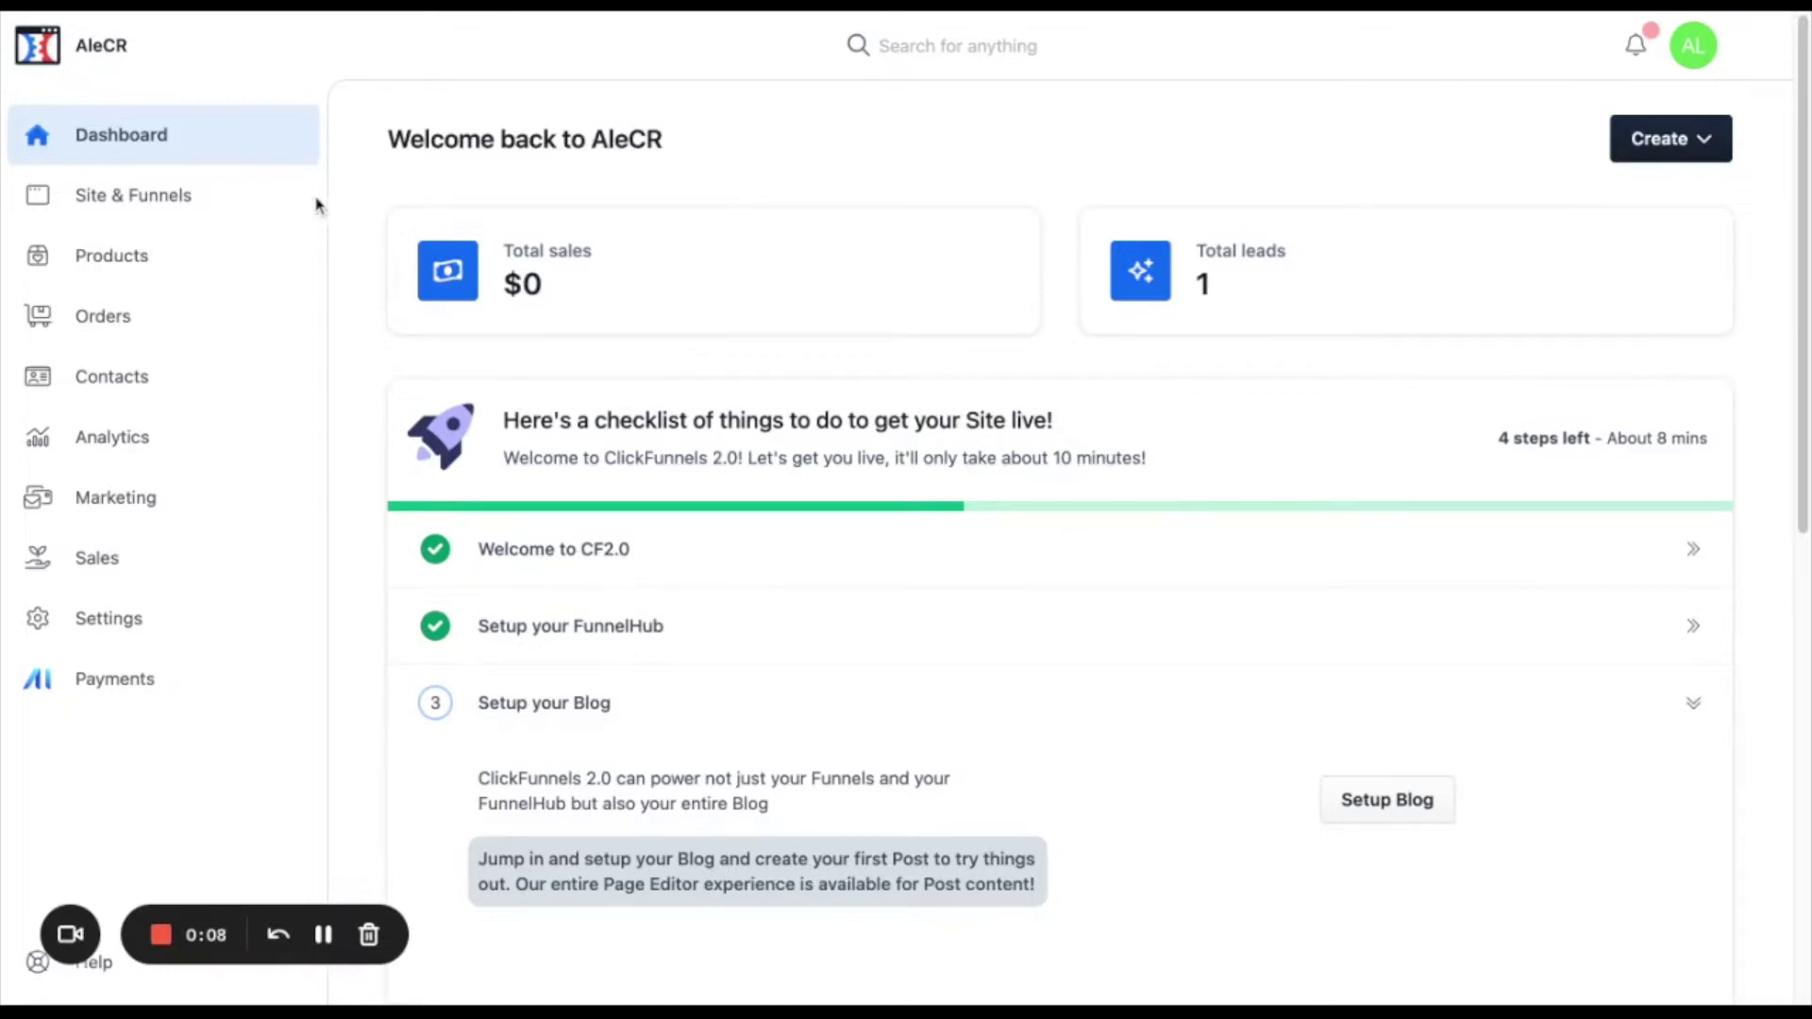
Step: Open My Blog's post list from the Site sidebar and collapse the sub-navigation
{"action": "left_click", "coordinate": [140, 198]}
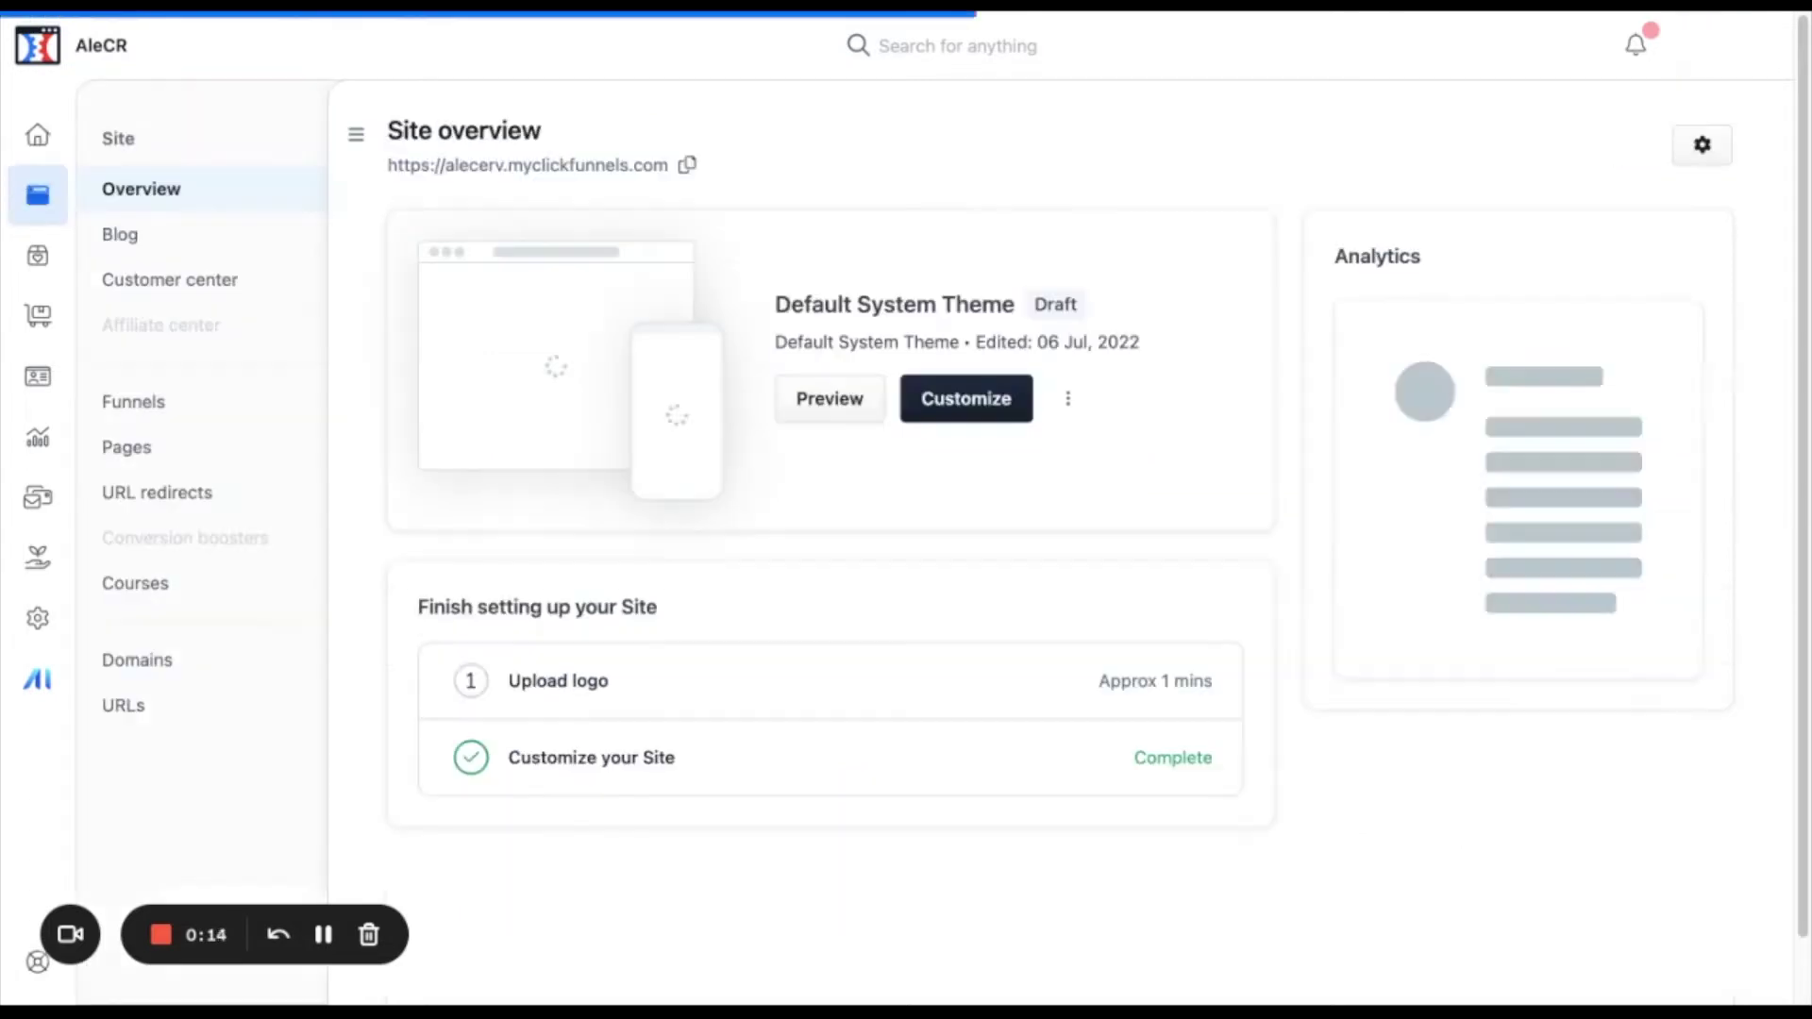
{"action": "left_click", "coordinate": [131, 243]}
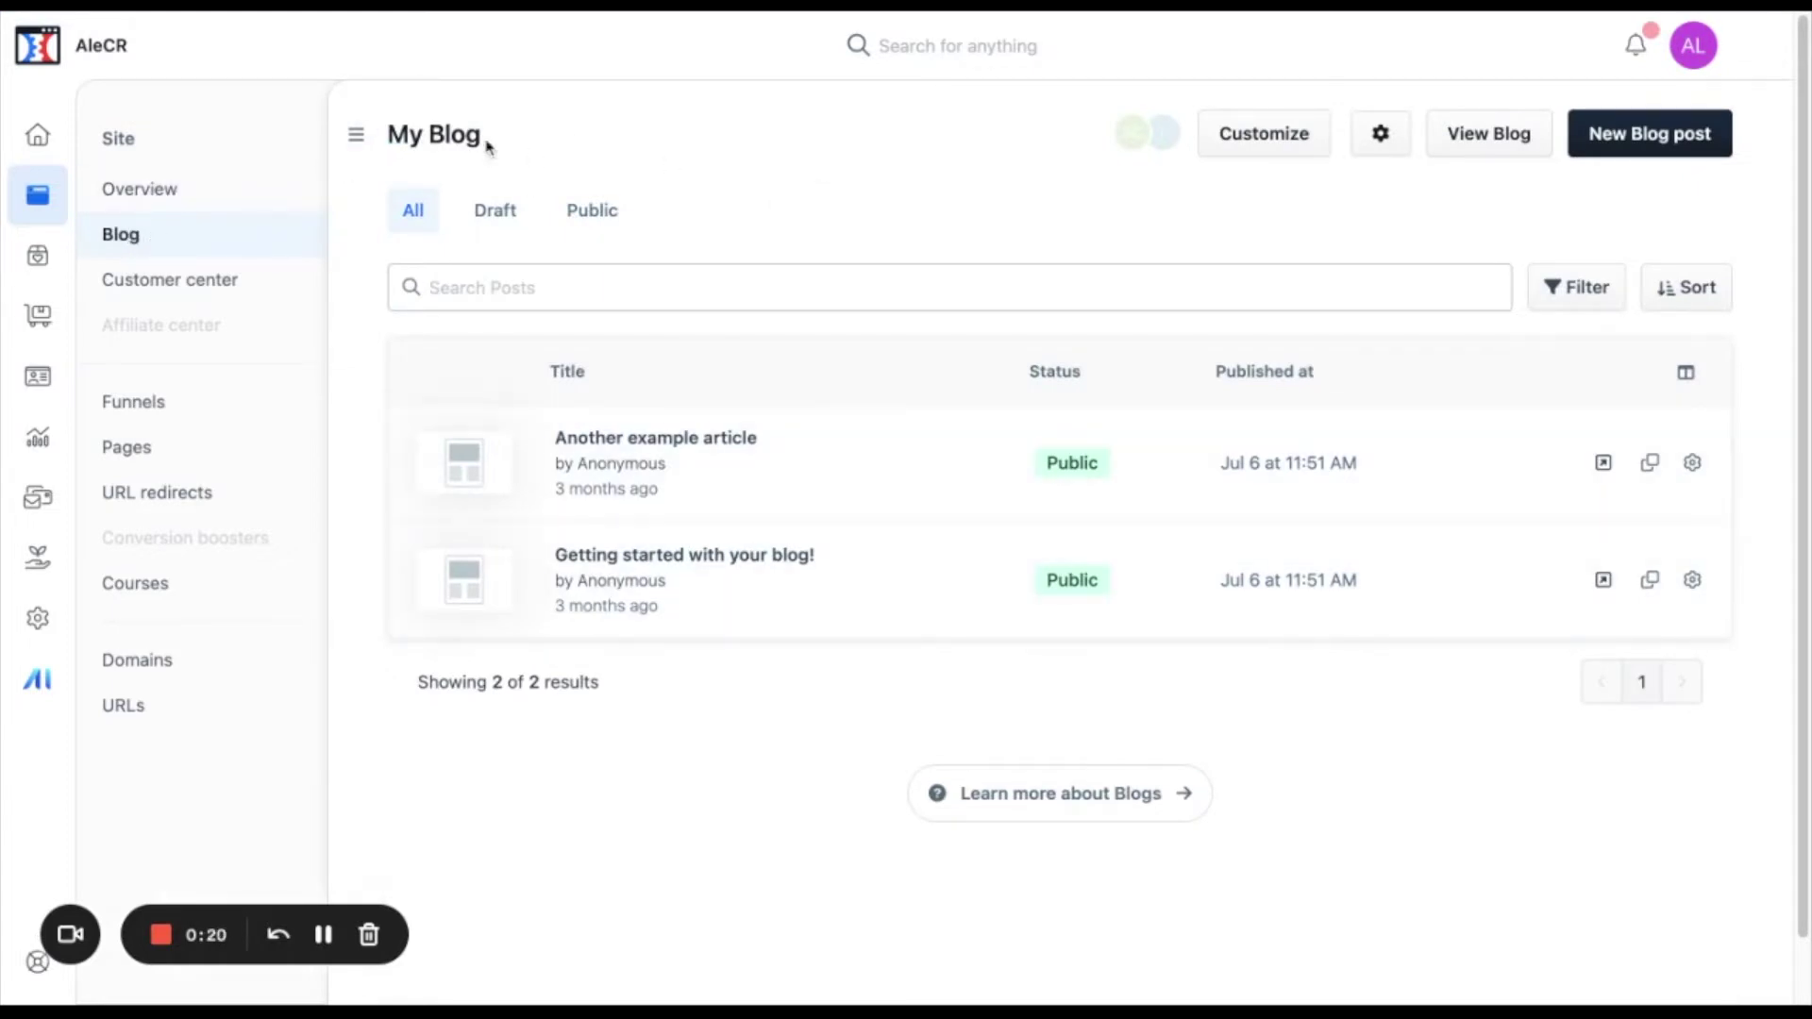
{"action": "left_click", "coordinate": [356, 135]}
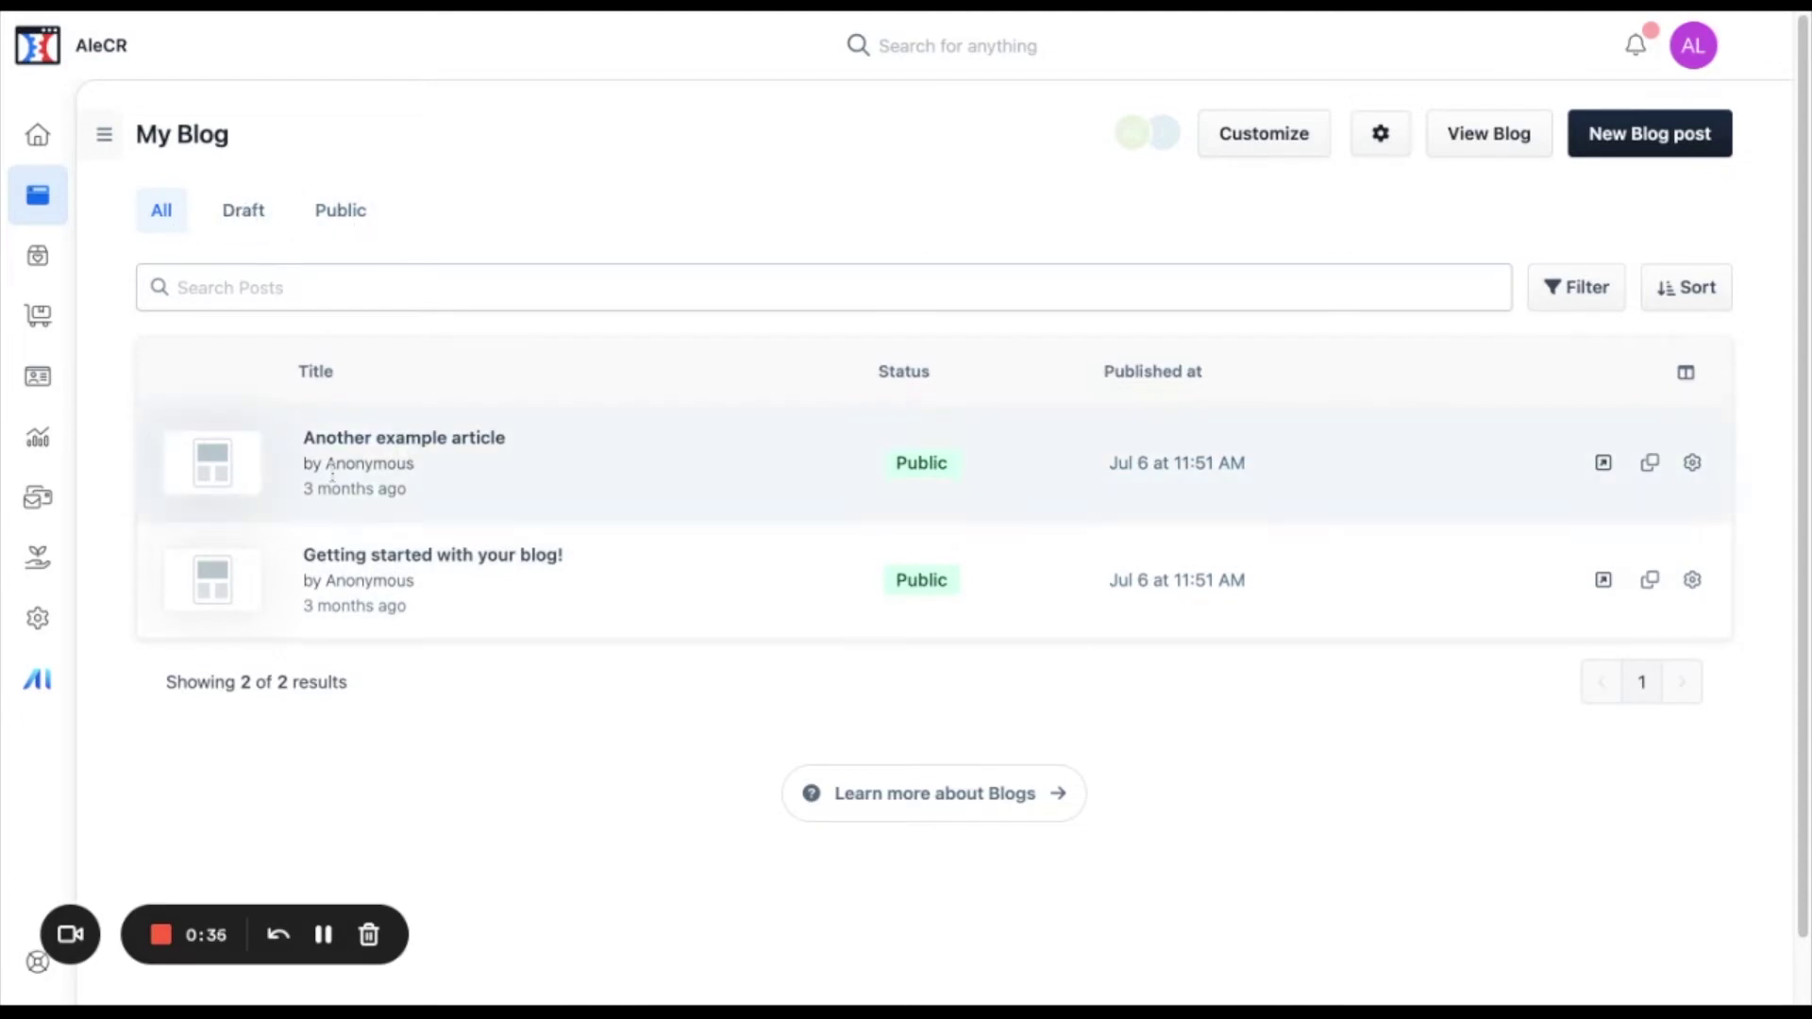
Step: Filter the posts by Draft, All, then Public, leaving both public posts listed
{"action": "left_click", "coordinate": [243, 217]}
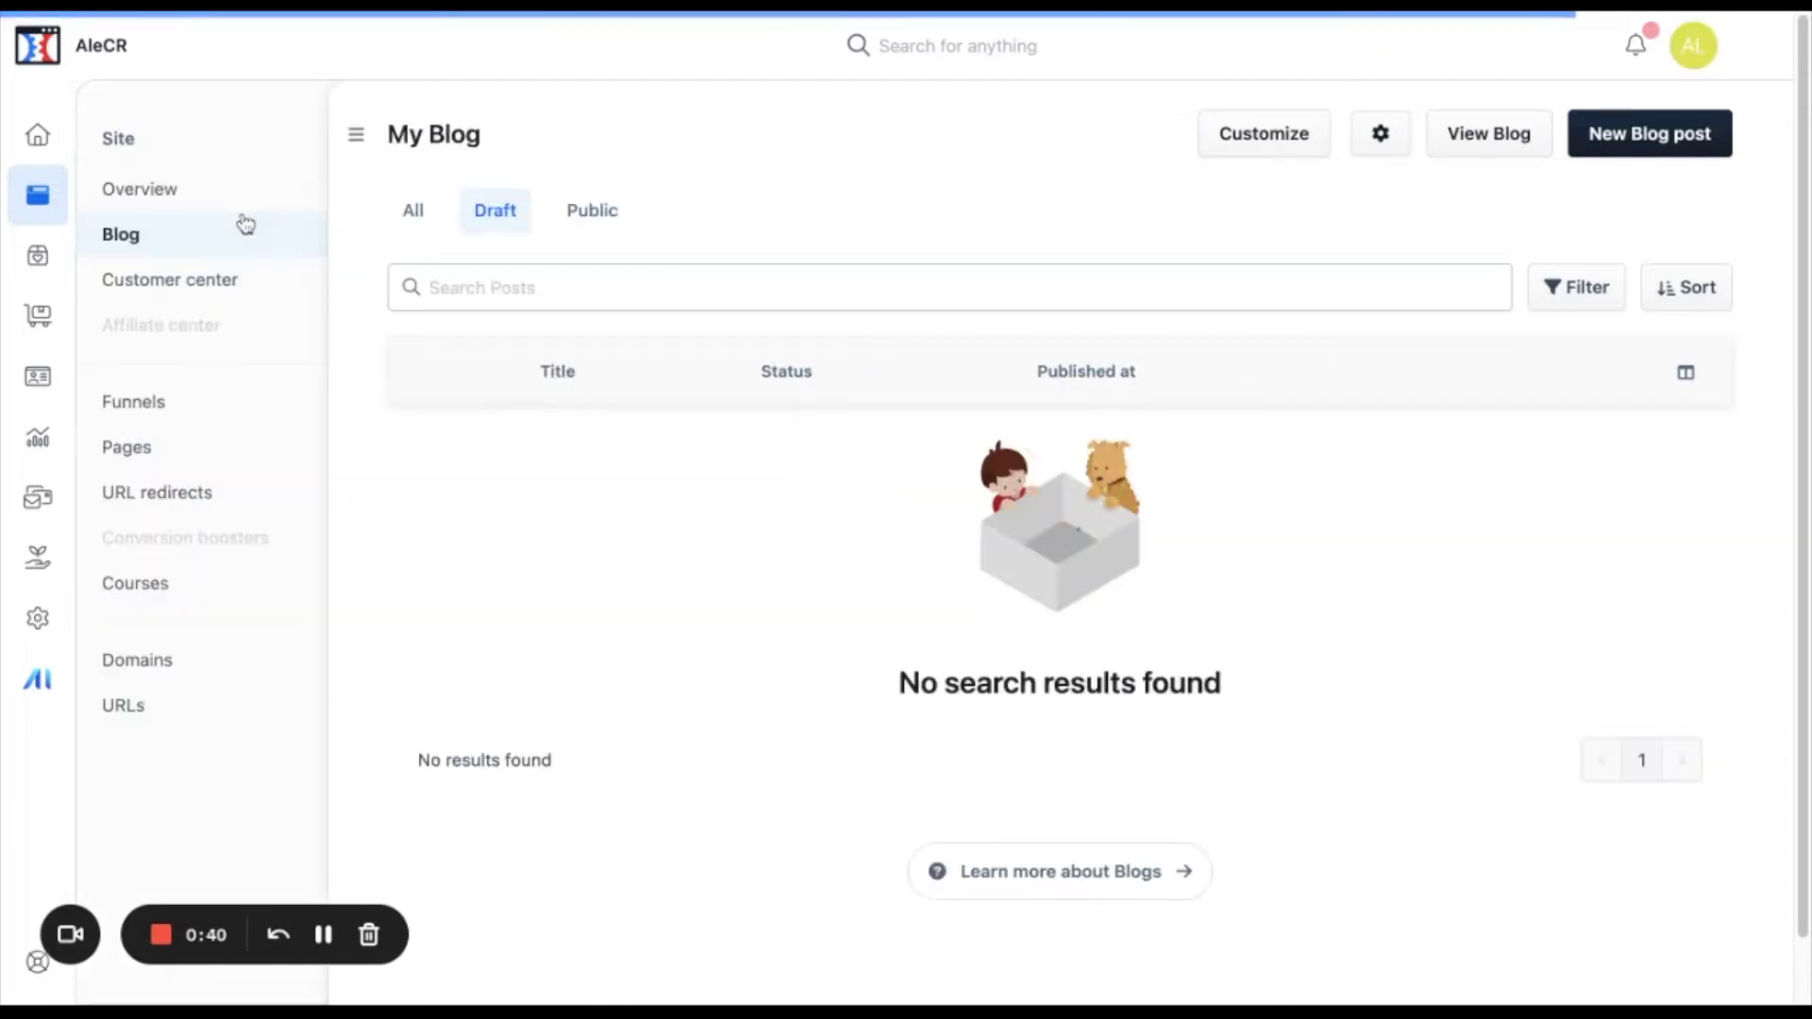
{"action": "left_click", "coordinate": [401, 226]}
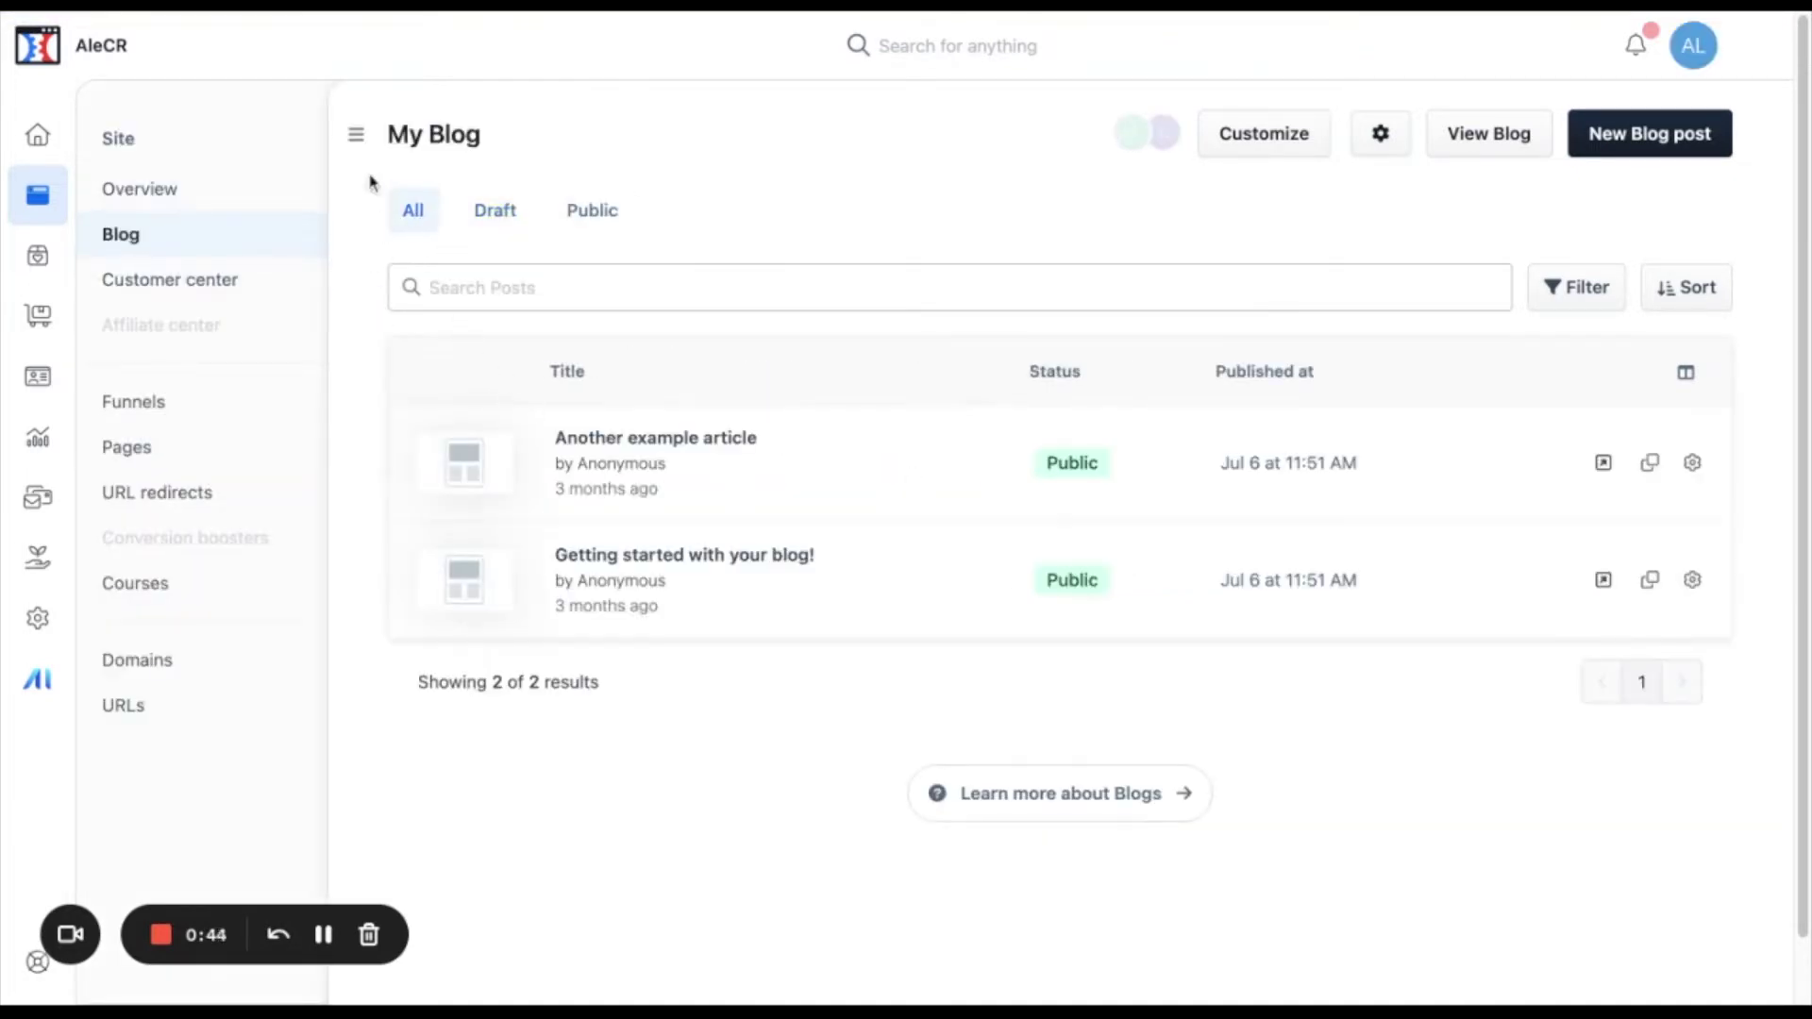
{"action": "left_click", "coordinate": [356, 137]}
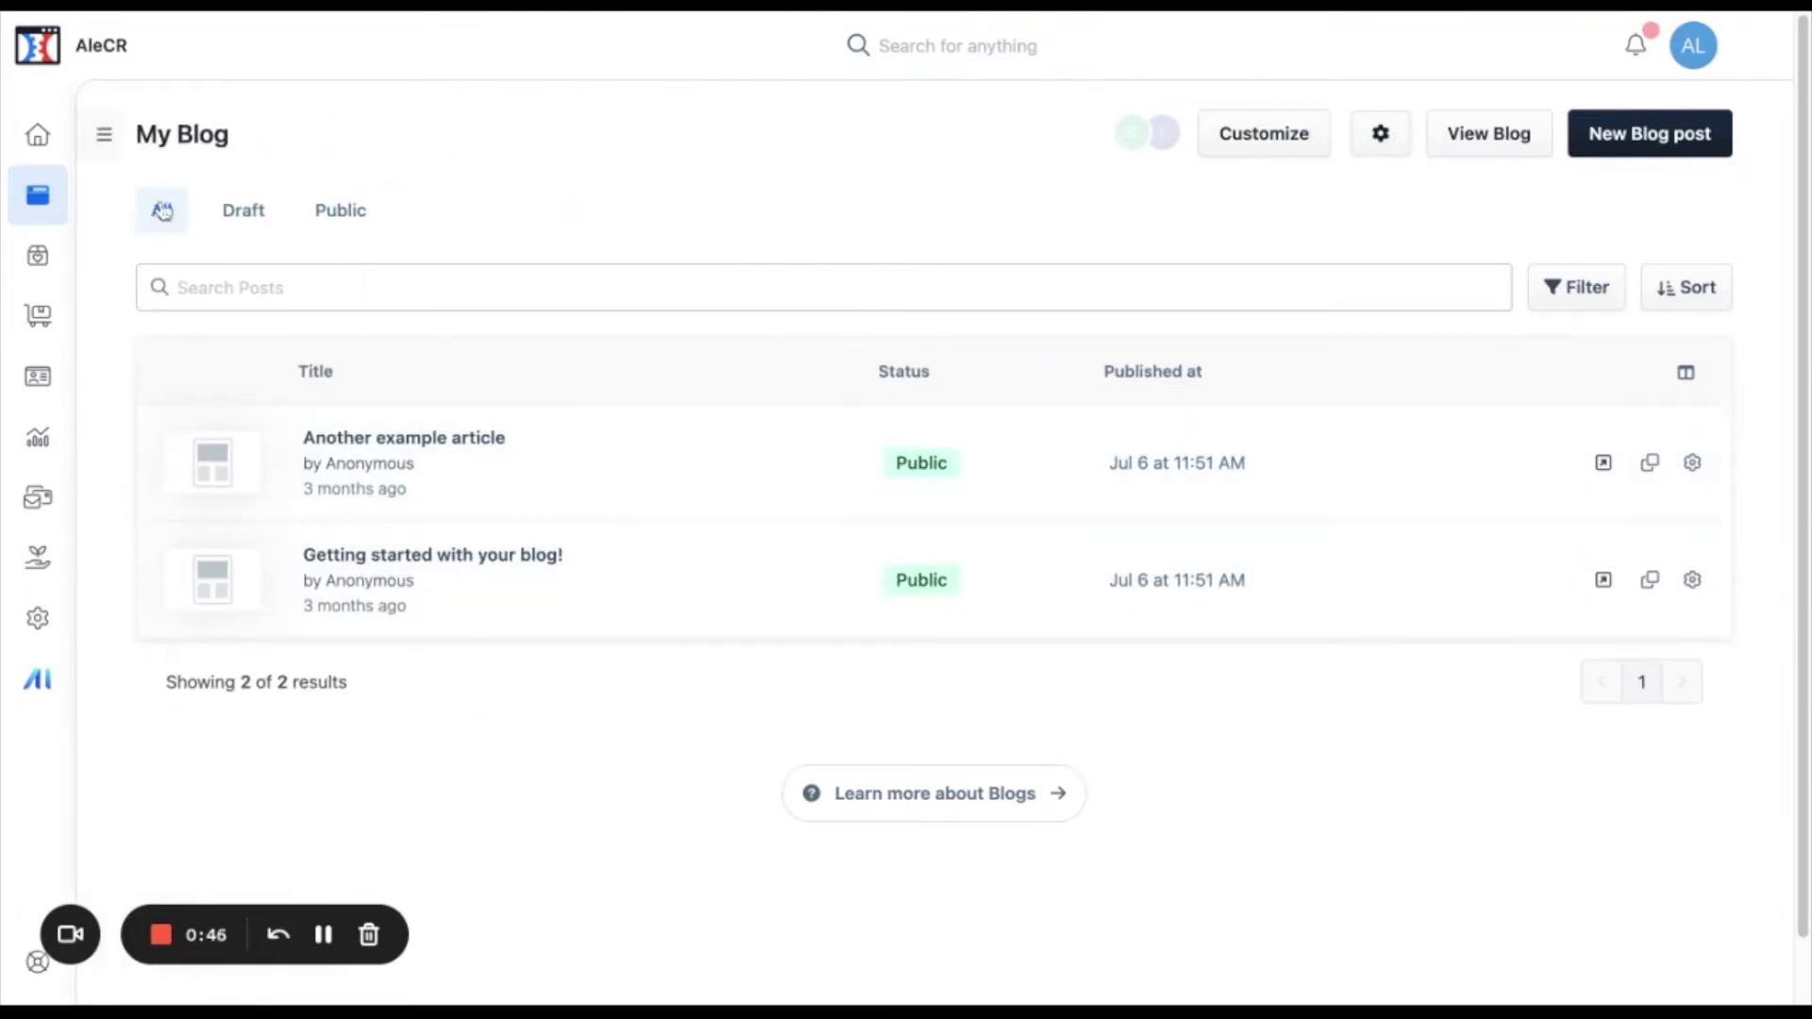
{"action": "left_click", "coordinate": [243, 210]}
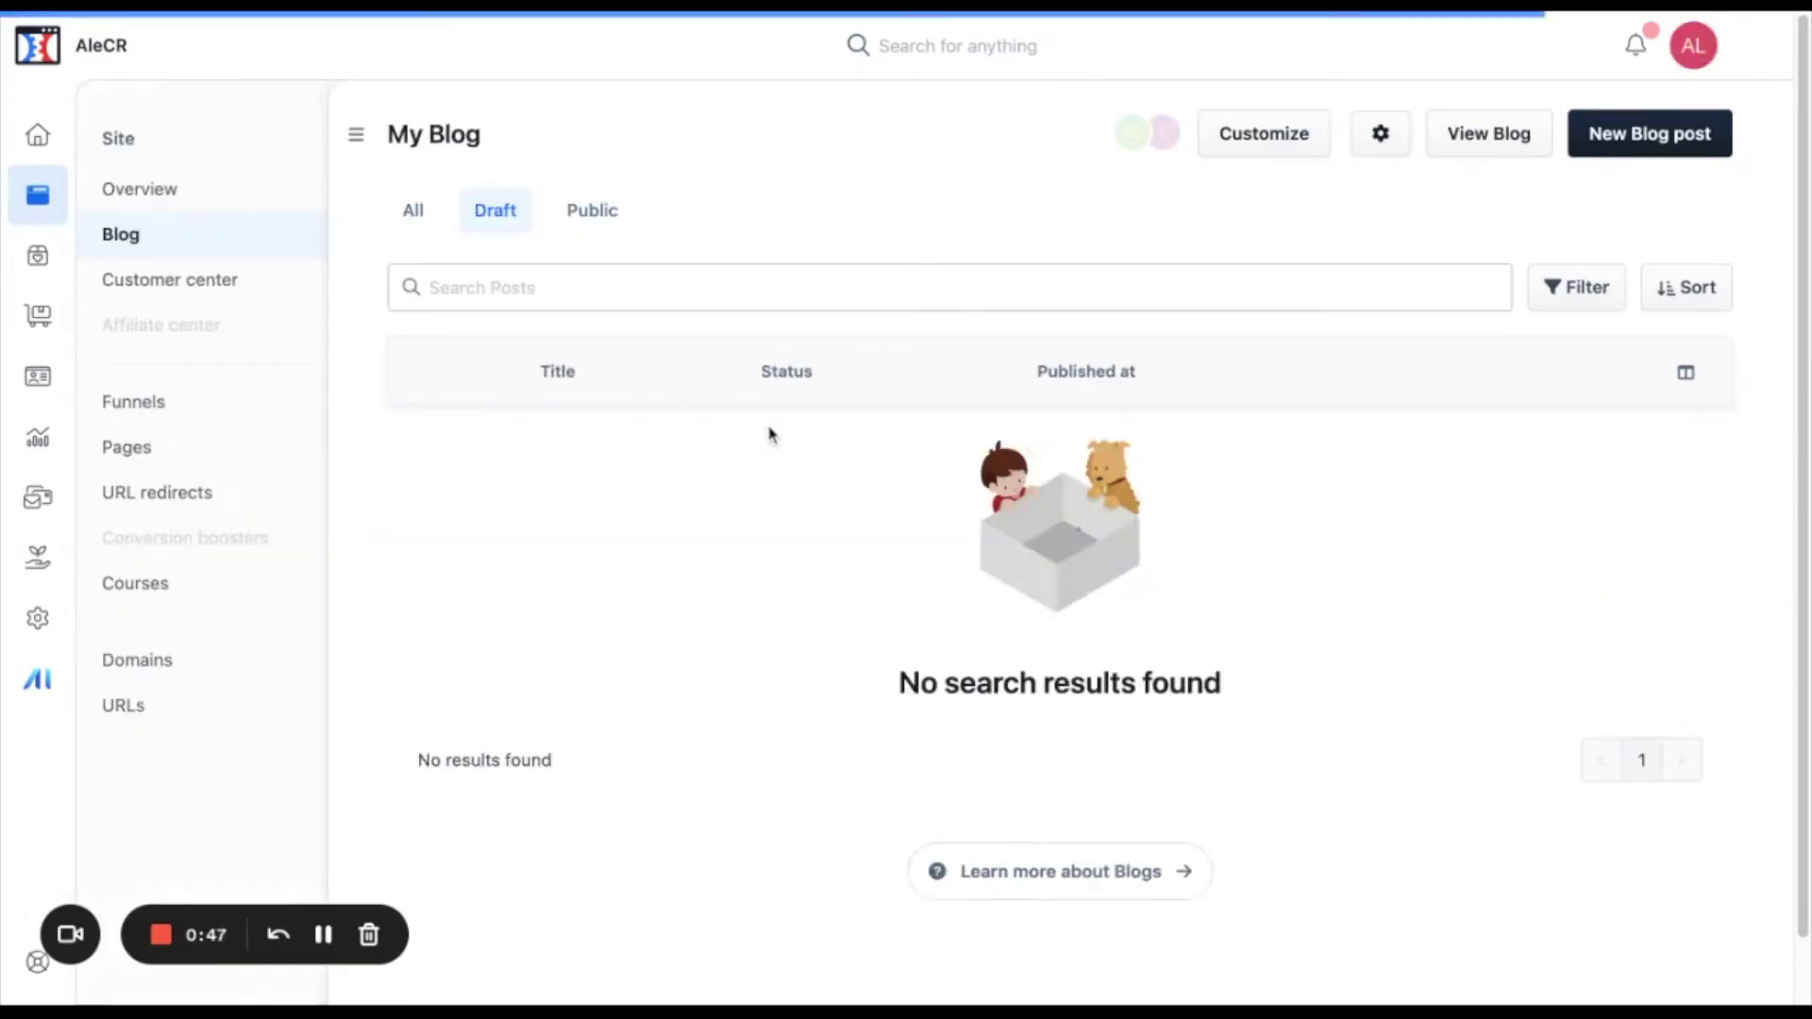
{"action": "left_click", "coordinate": [585, 222]}
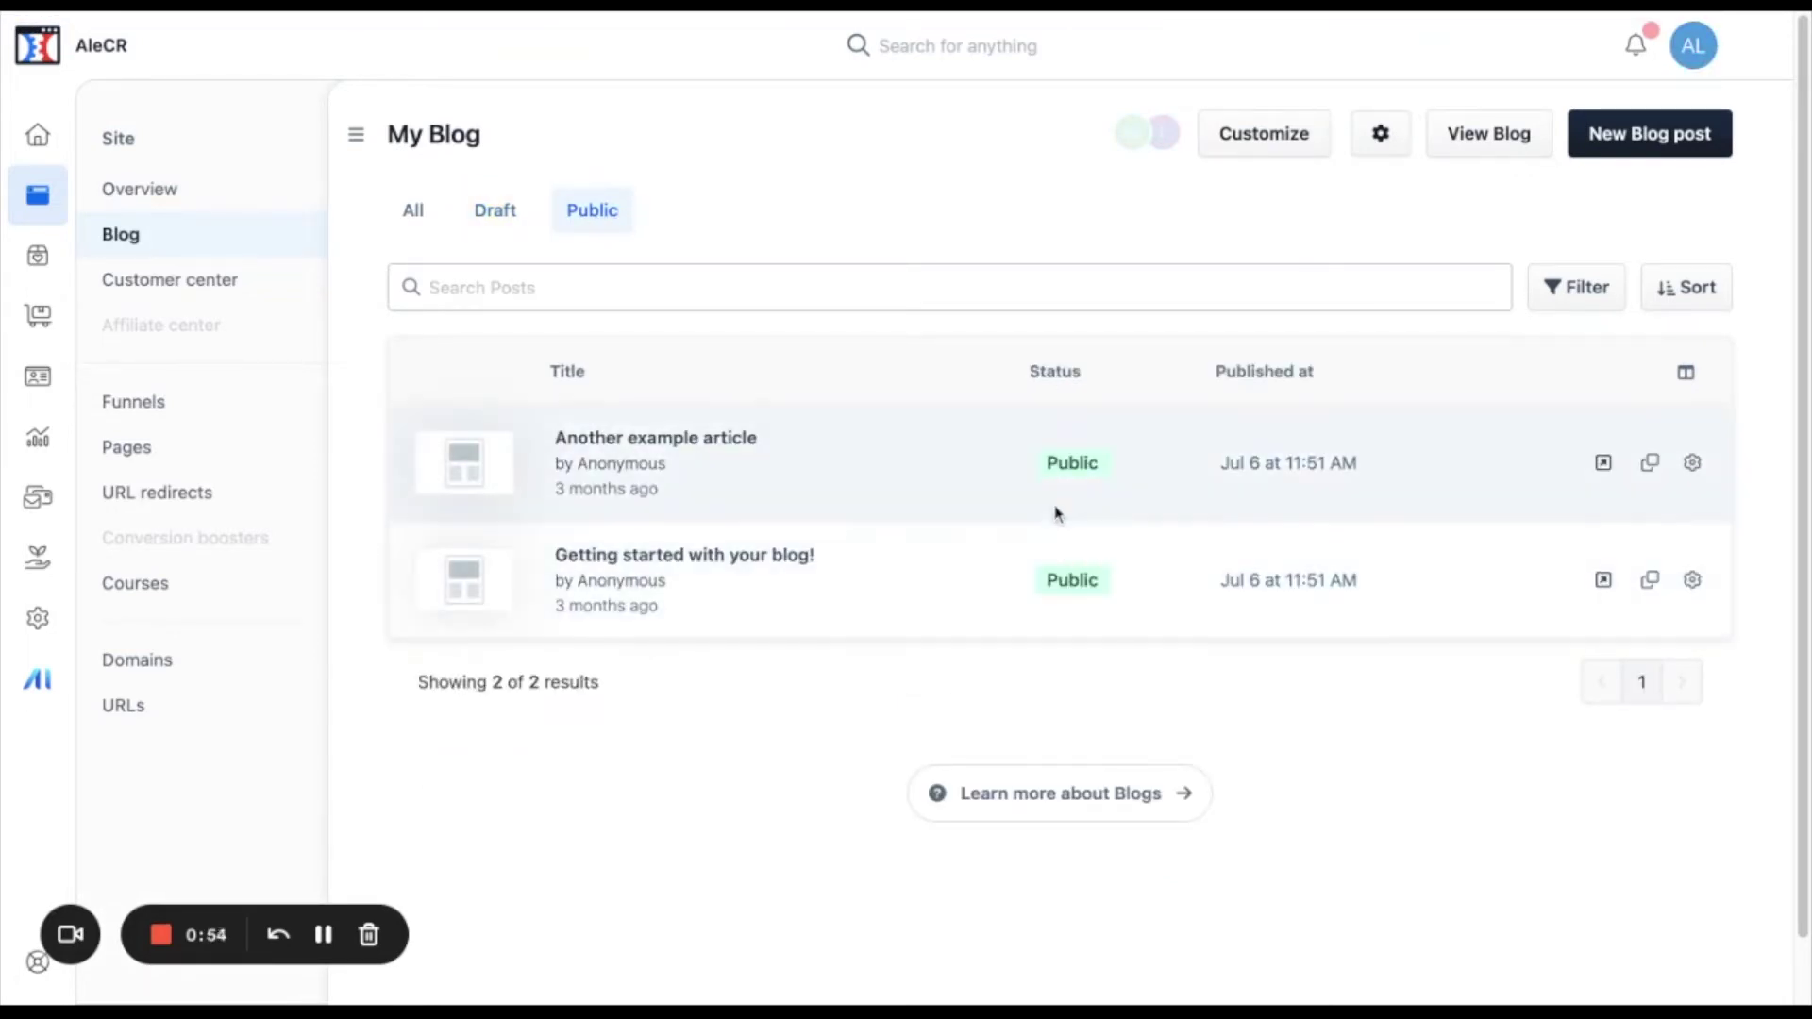
{"action": "left_click", "coordinate": [356, 135]}
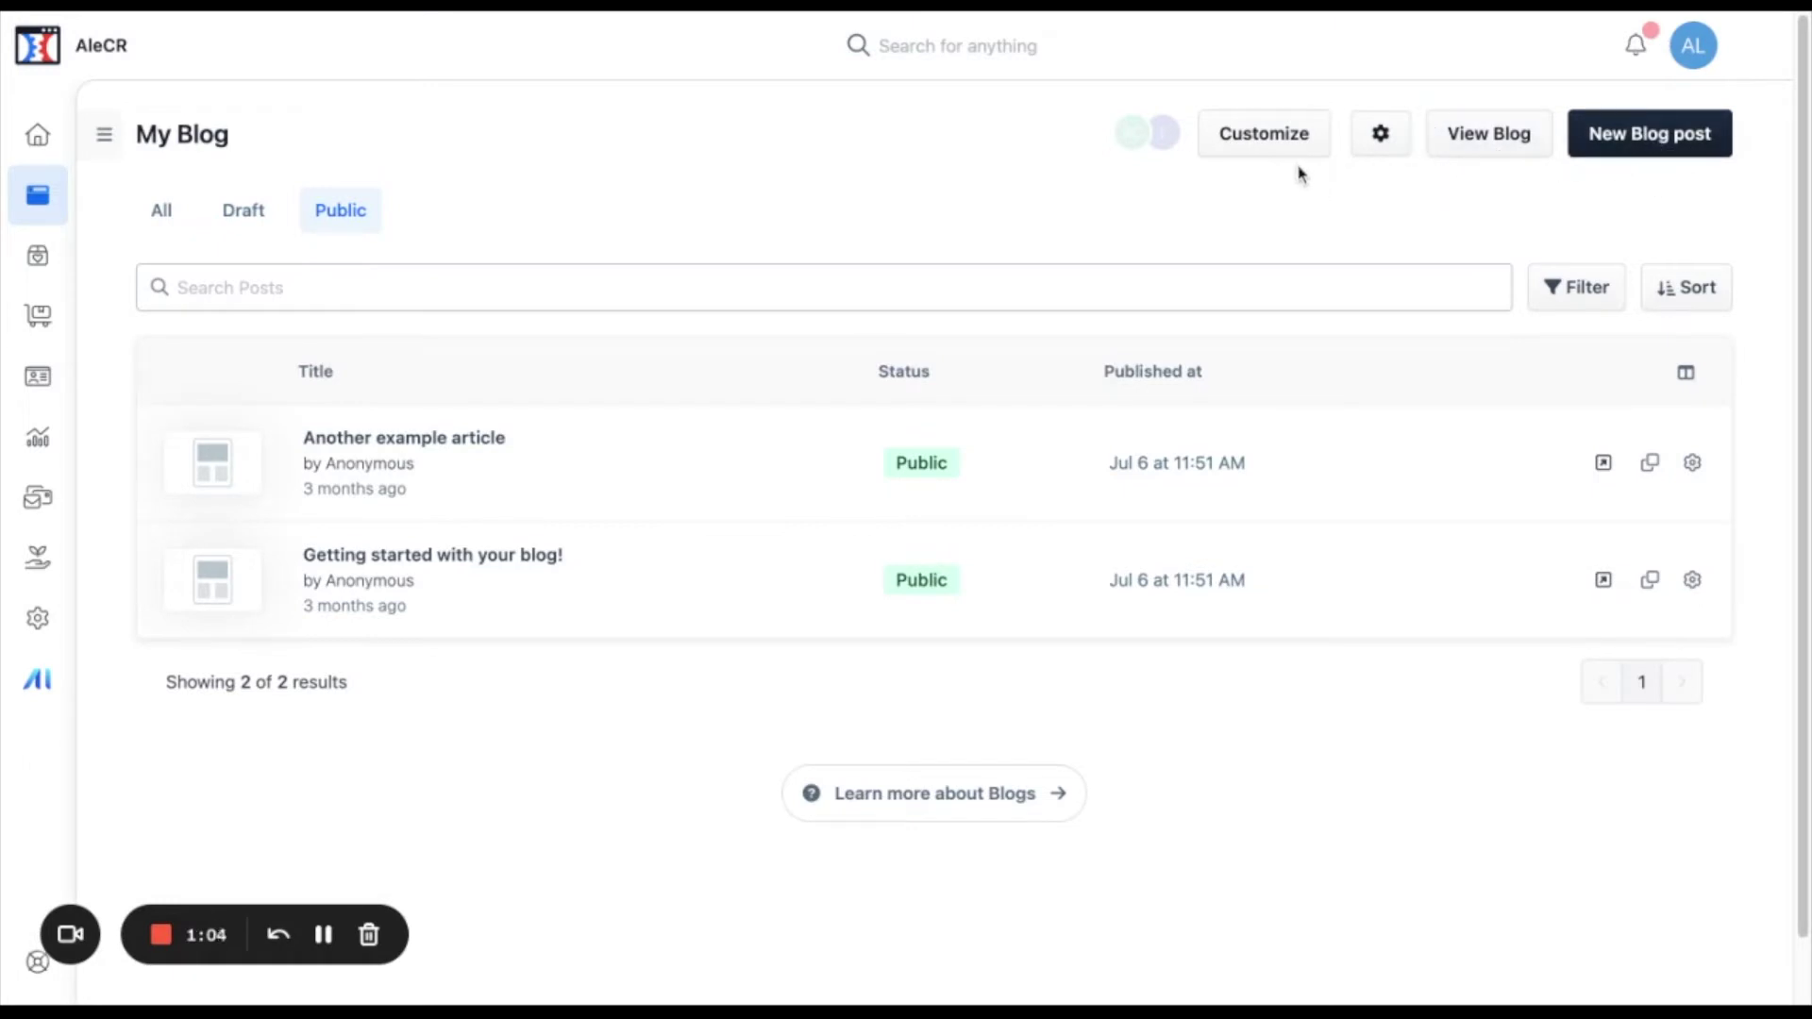
Step: Open My Blog's settings and check the Style list, keeping the default style
{"action": "left_click", "coordinate": [1397, 141]}
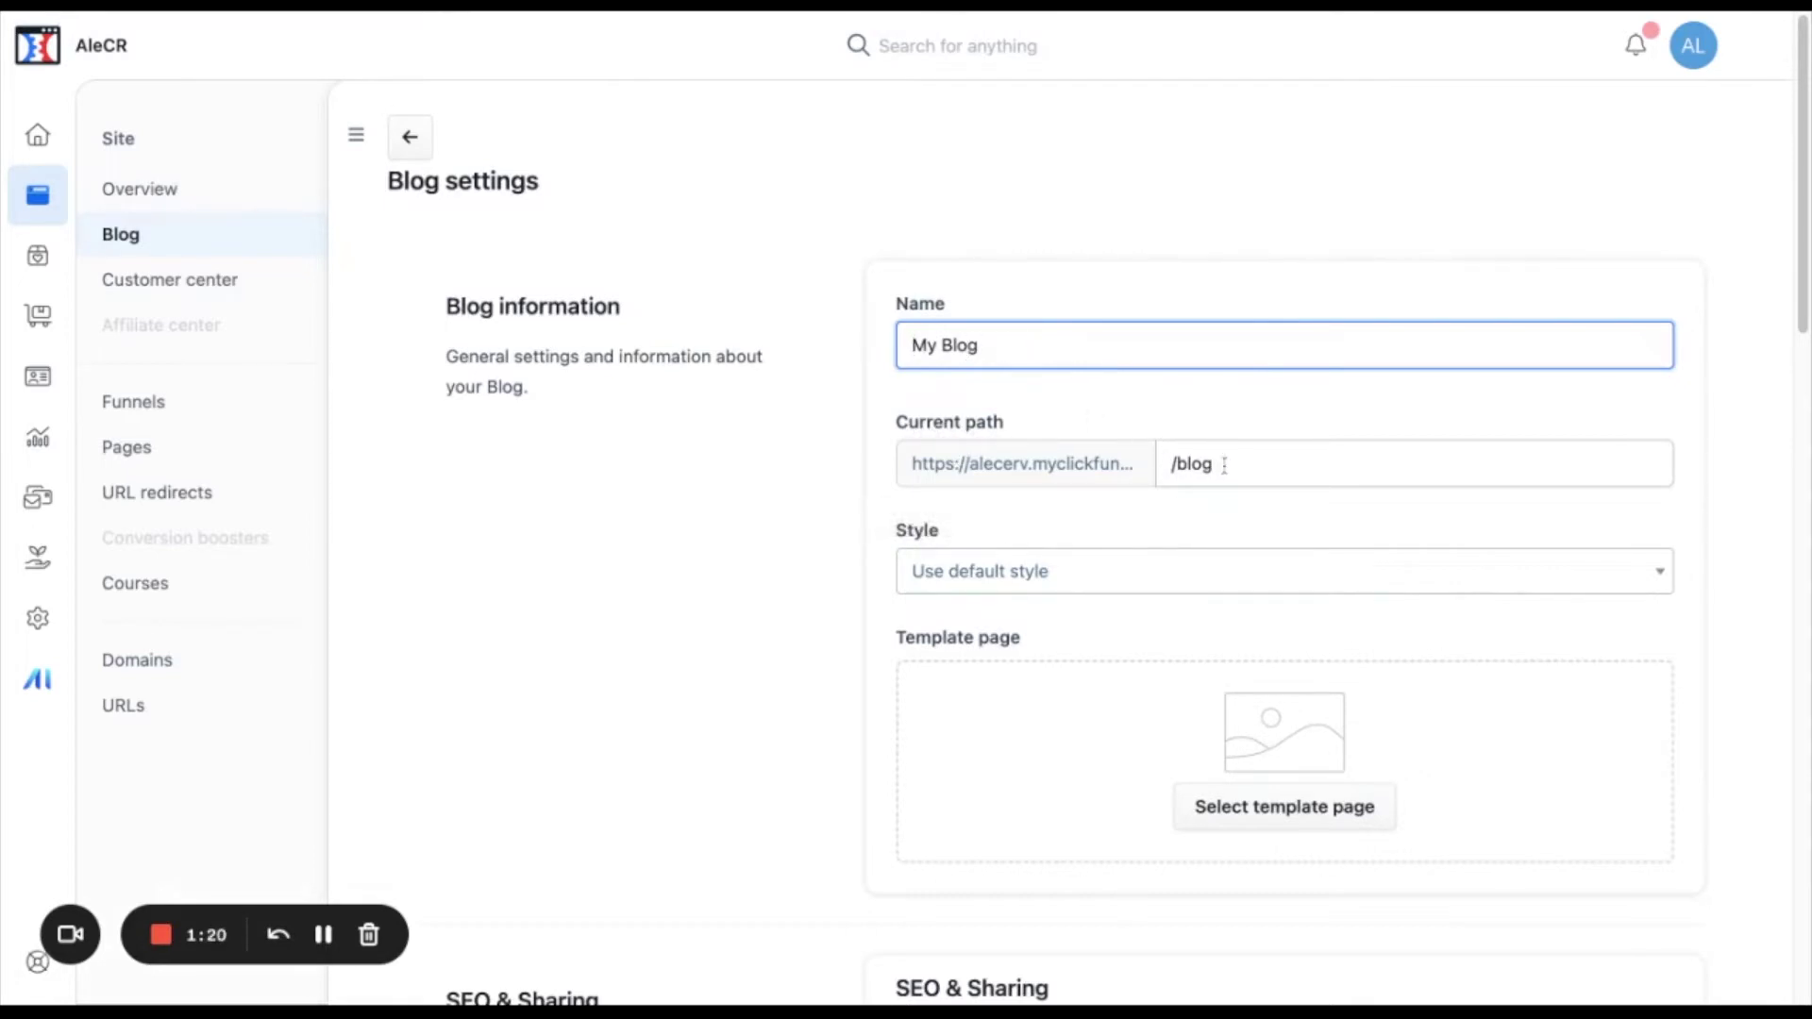
{"action": "left_click", "coordinate": [1050, 570]}
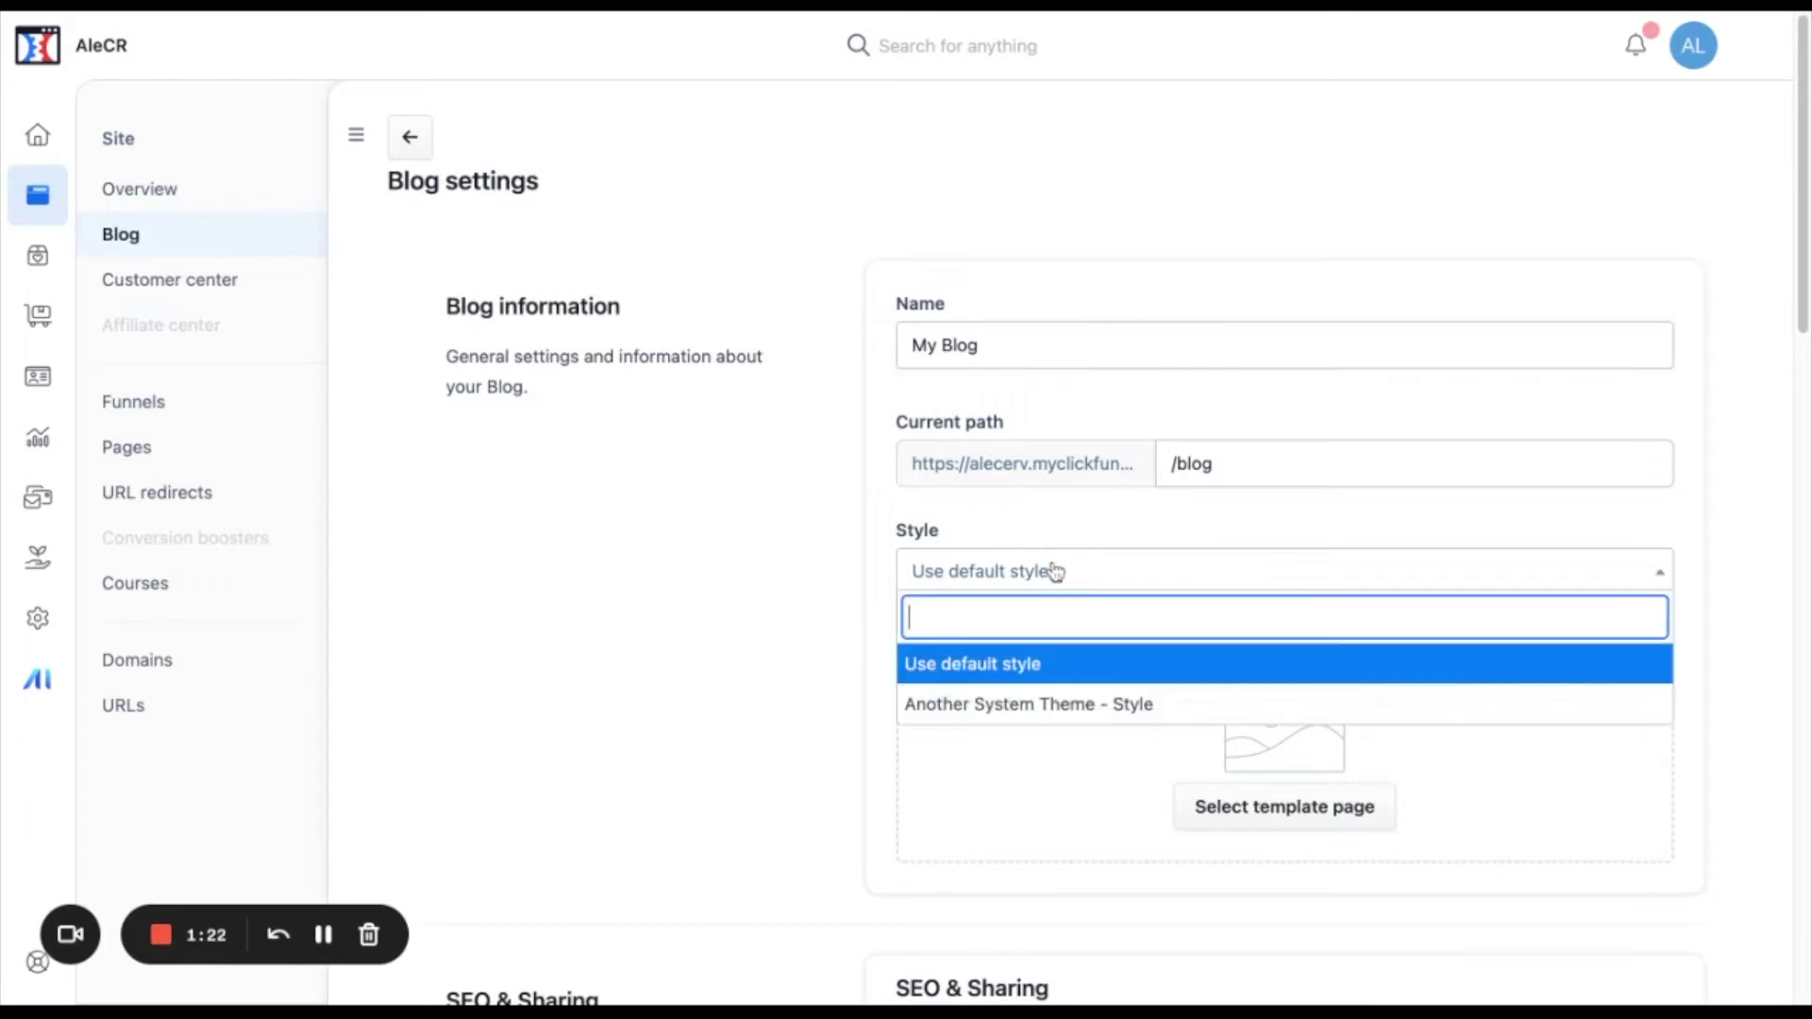
{"action": "left_click", "coordinate": [810, 625]}
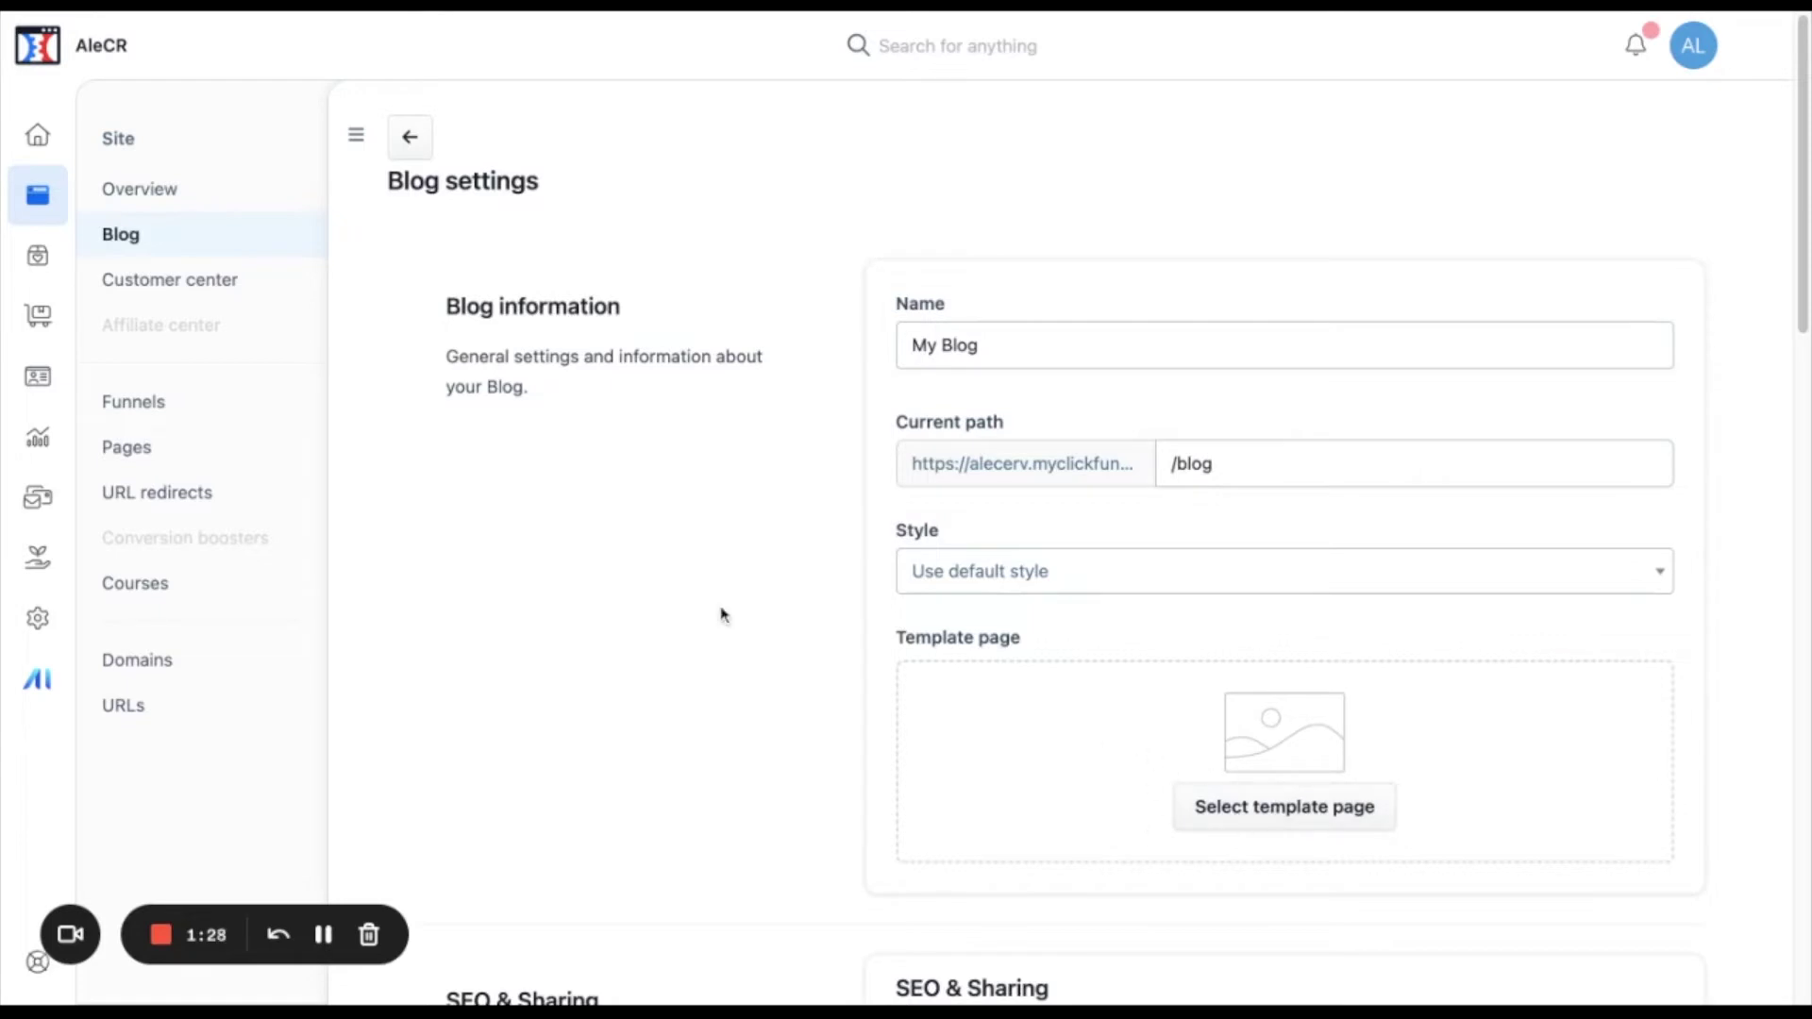
Step: Scroll to SEO & Sharing and review the default blog title and description without changing them
{"action": "scroll", "coordinate": [739, 513], "scroll_direction": "down", "scroll_amount": 2}
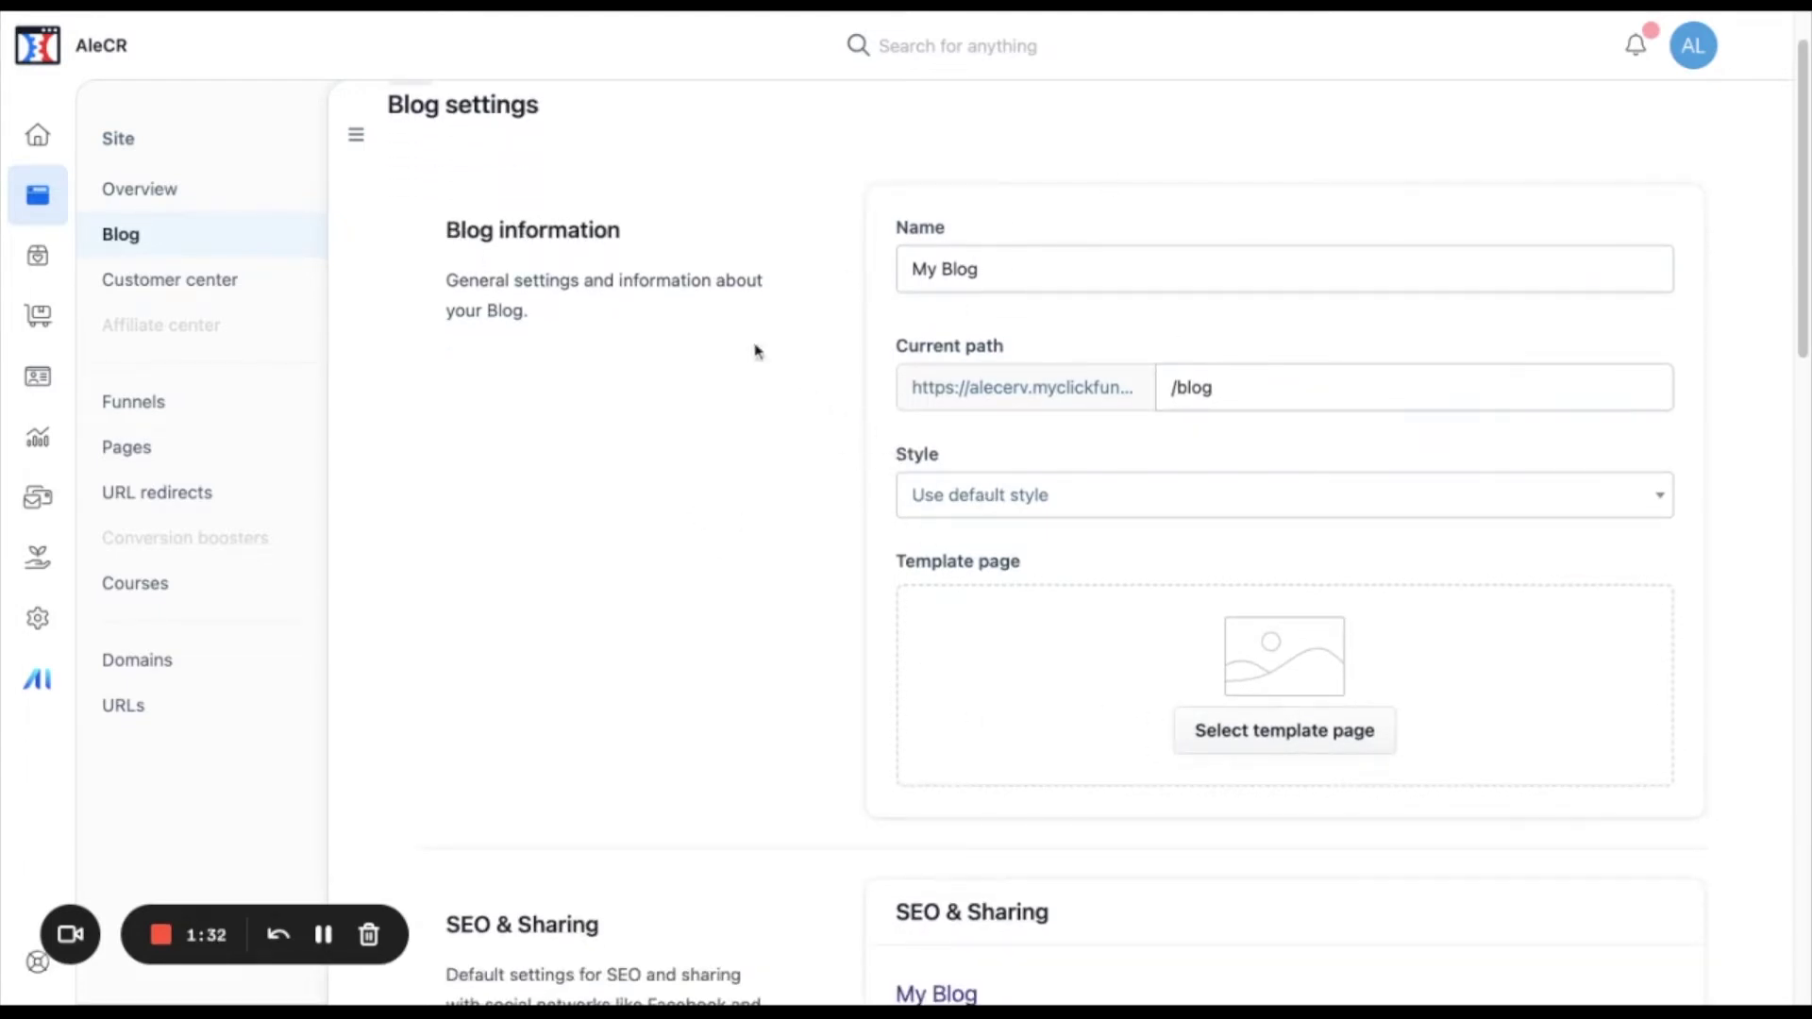
{"action": "scroll", "coordinate": [671, 526], "scroll_direction": "down", "scroll_amount": 5}
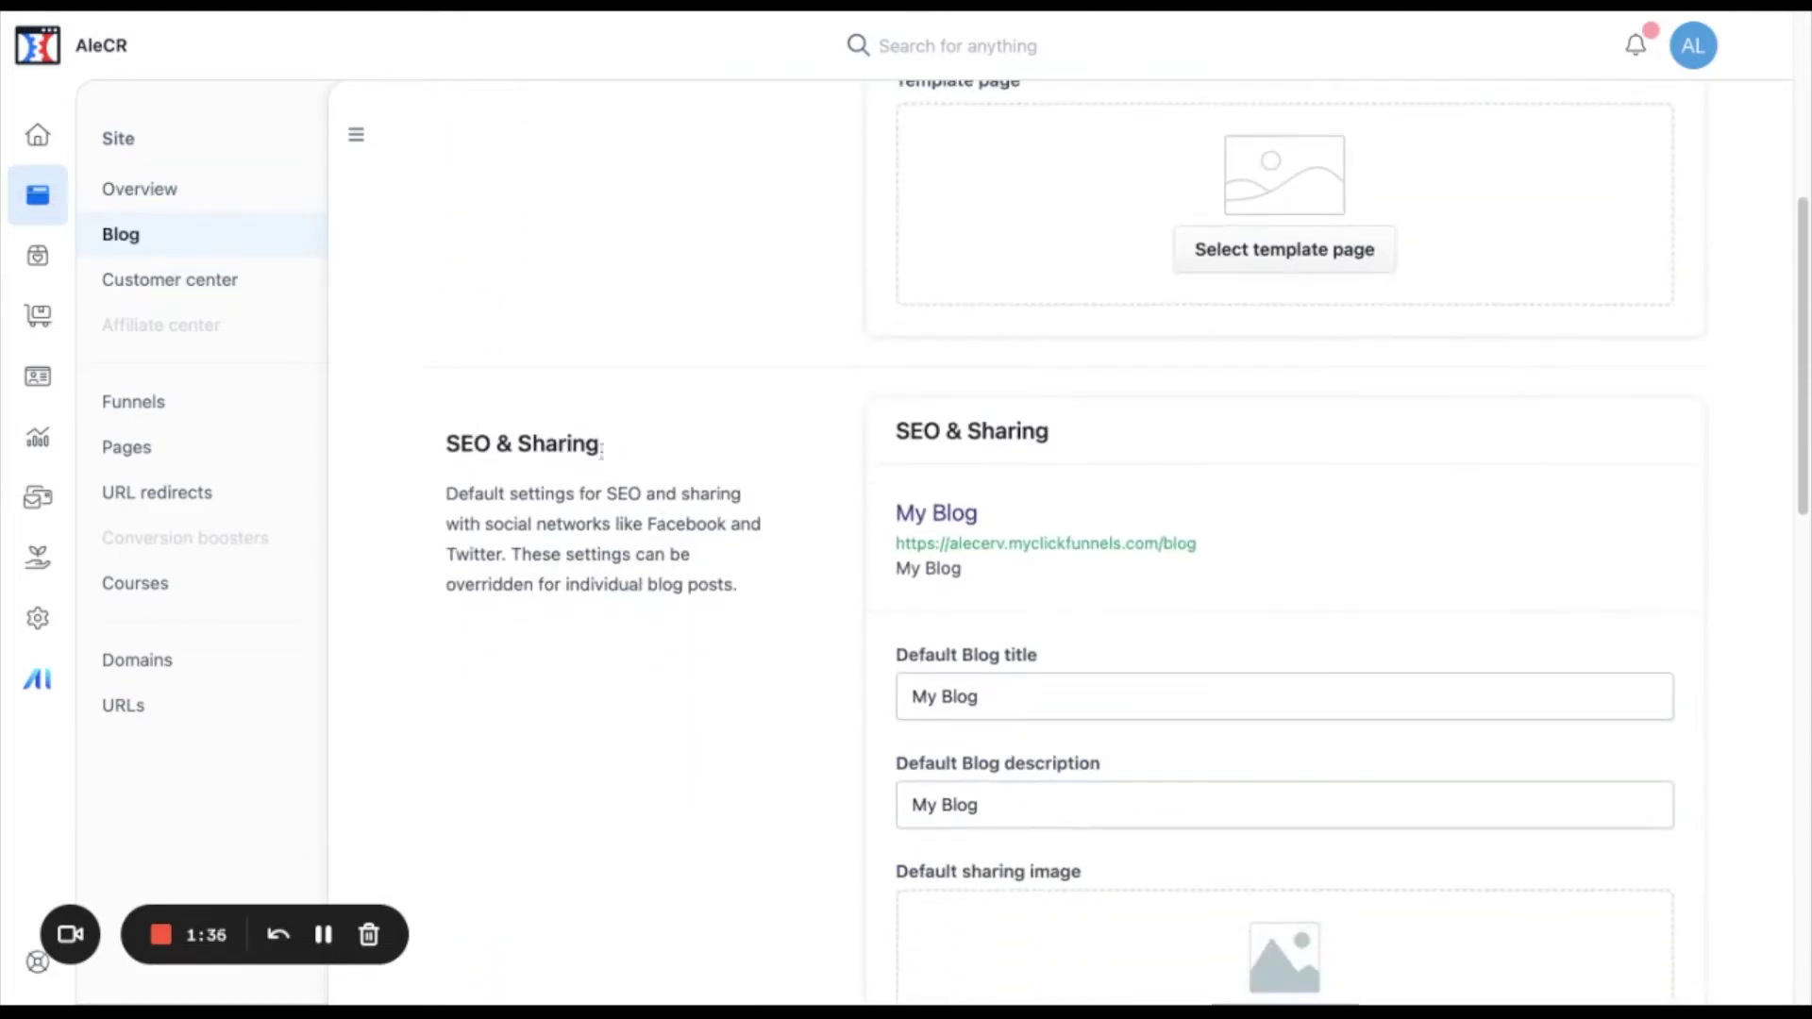
{"action": "scroll", "coordinate": [975, 569], "scroll_direction": "down", "scroll_amount": 1}
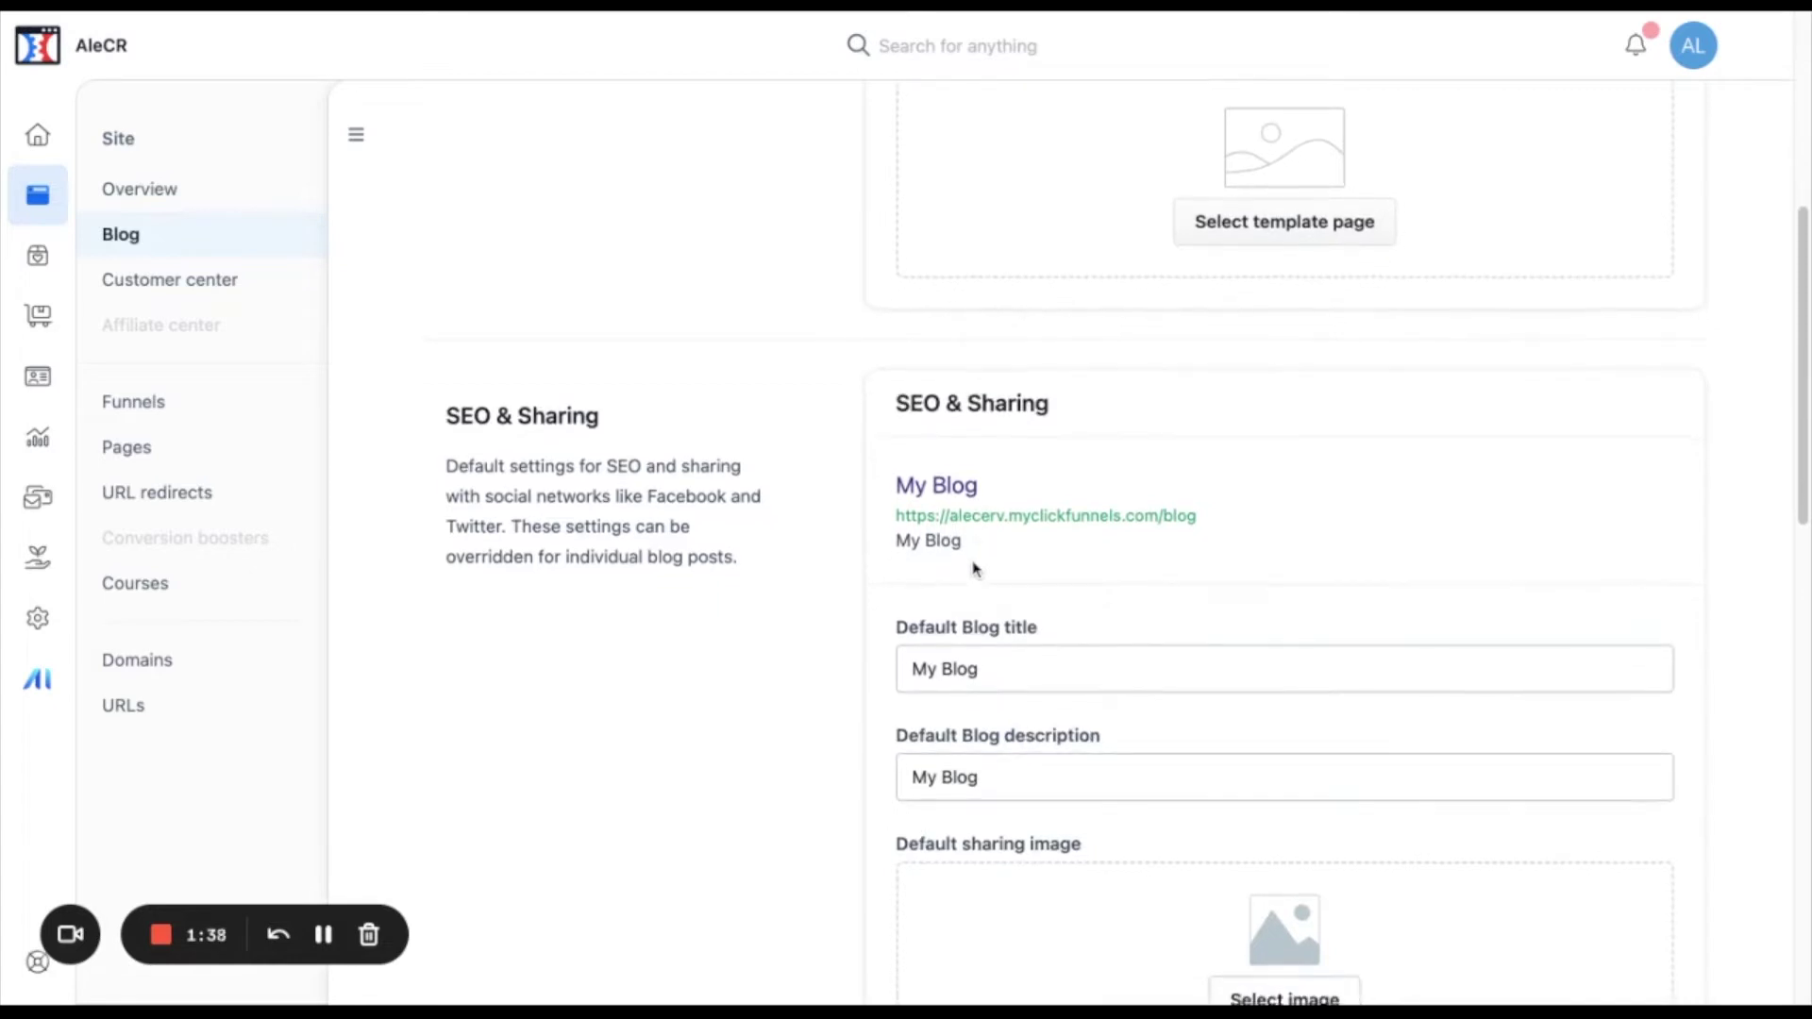
{"action": "triple_click", "coordinate": [999, 640]}
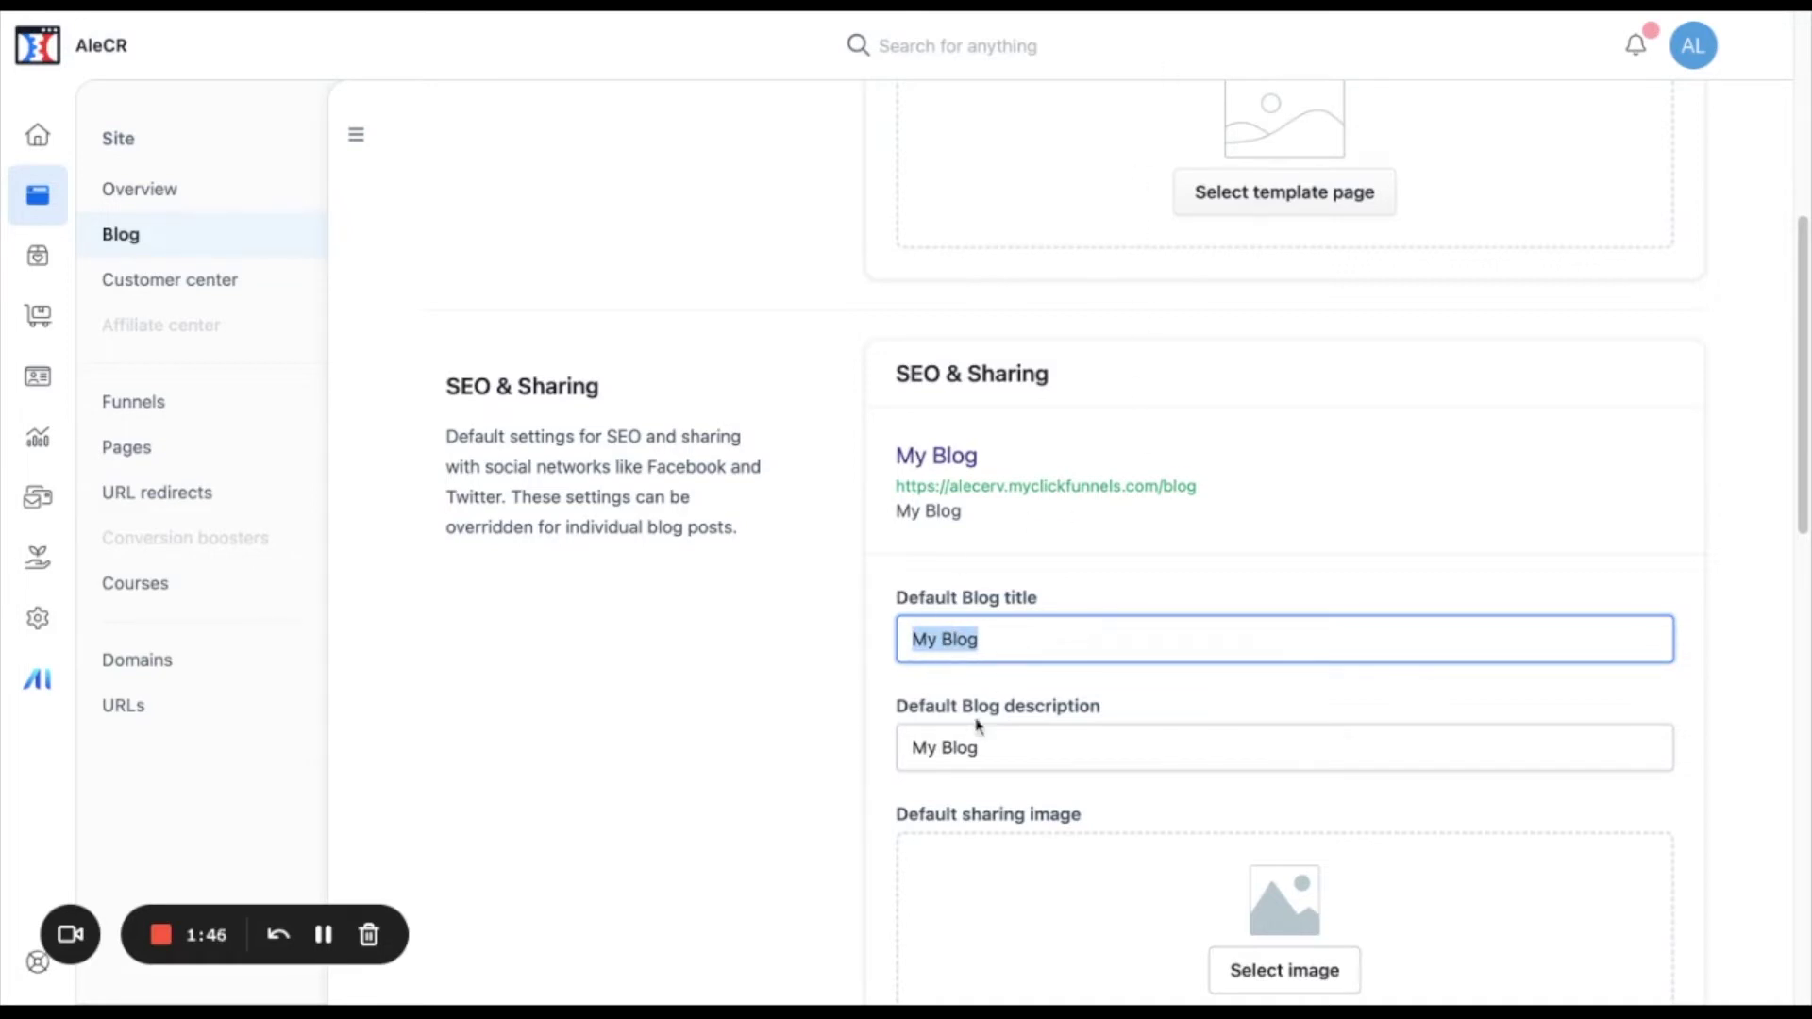
{"action": "triple_click", "coordinate": [1002, 761]}
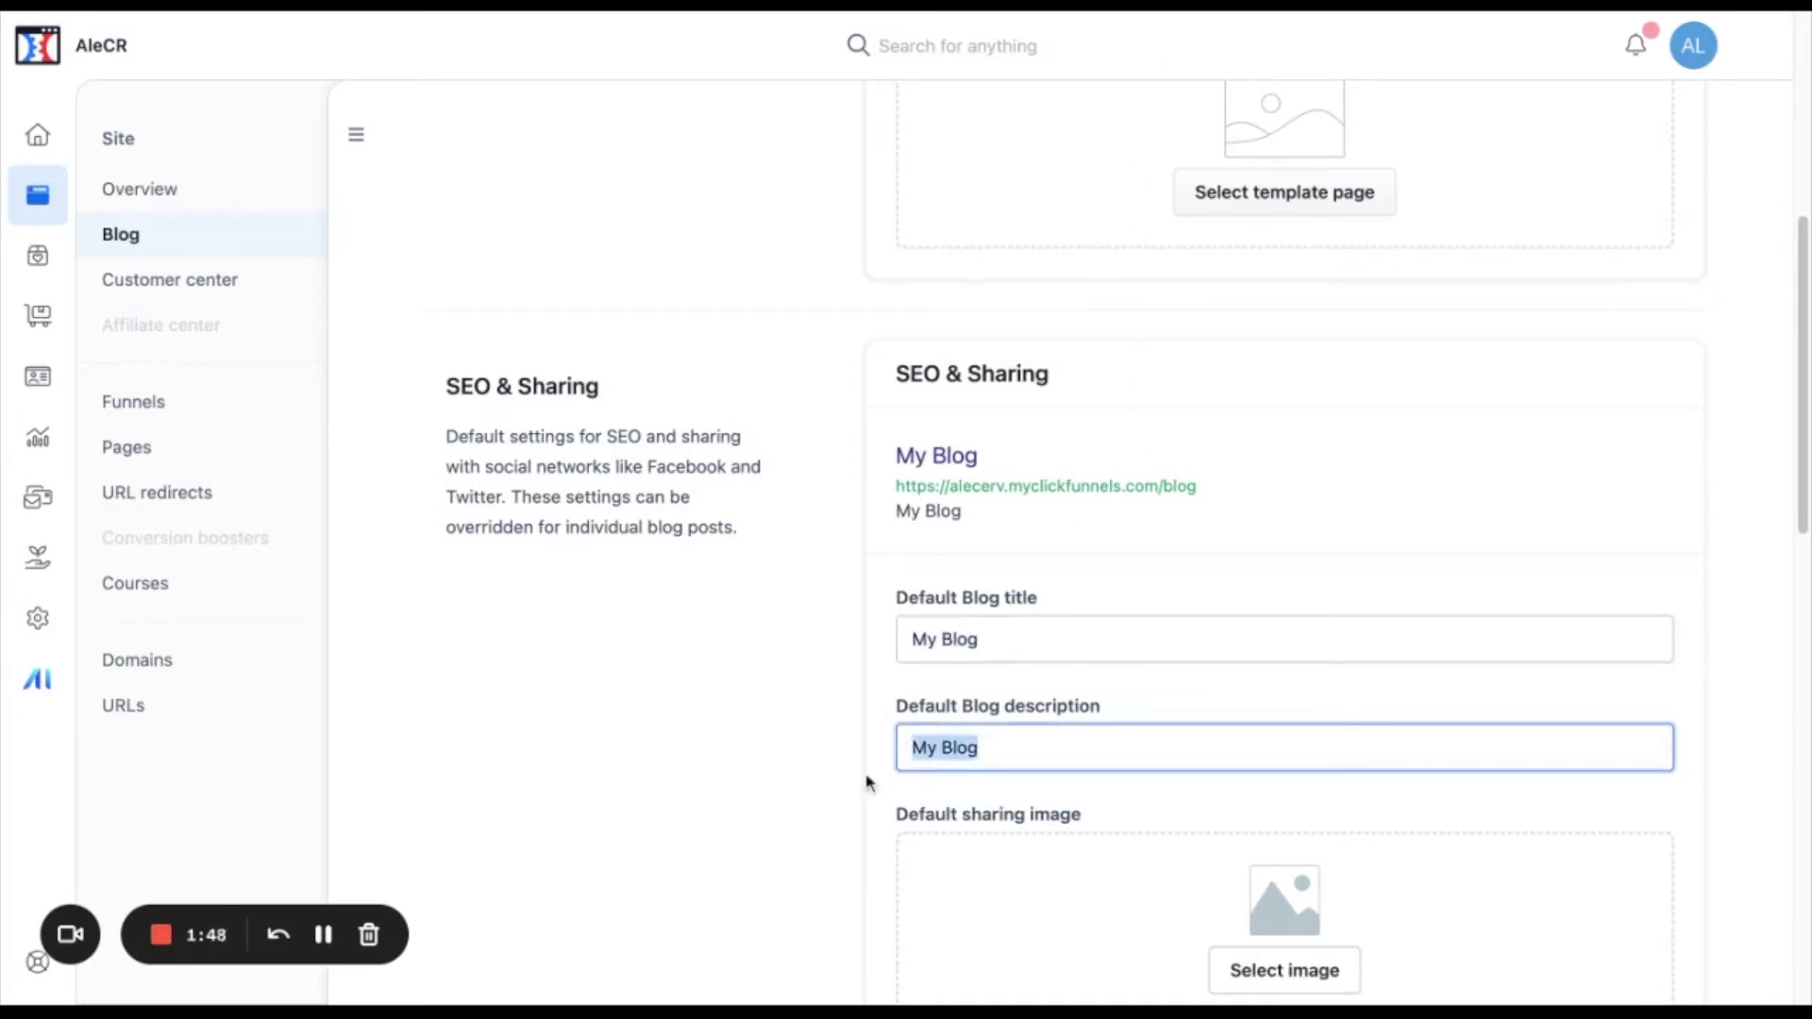
{"action": "left_click", "coordinate": [793, 825]}
{"action": "scroll", "coordinate": [982, 837], "scroll_direction": "down", "scroll_amount": 2}
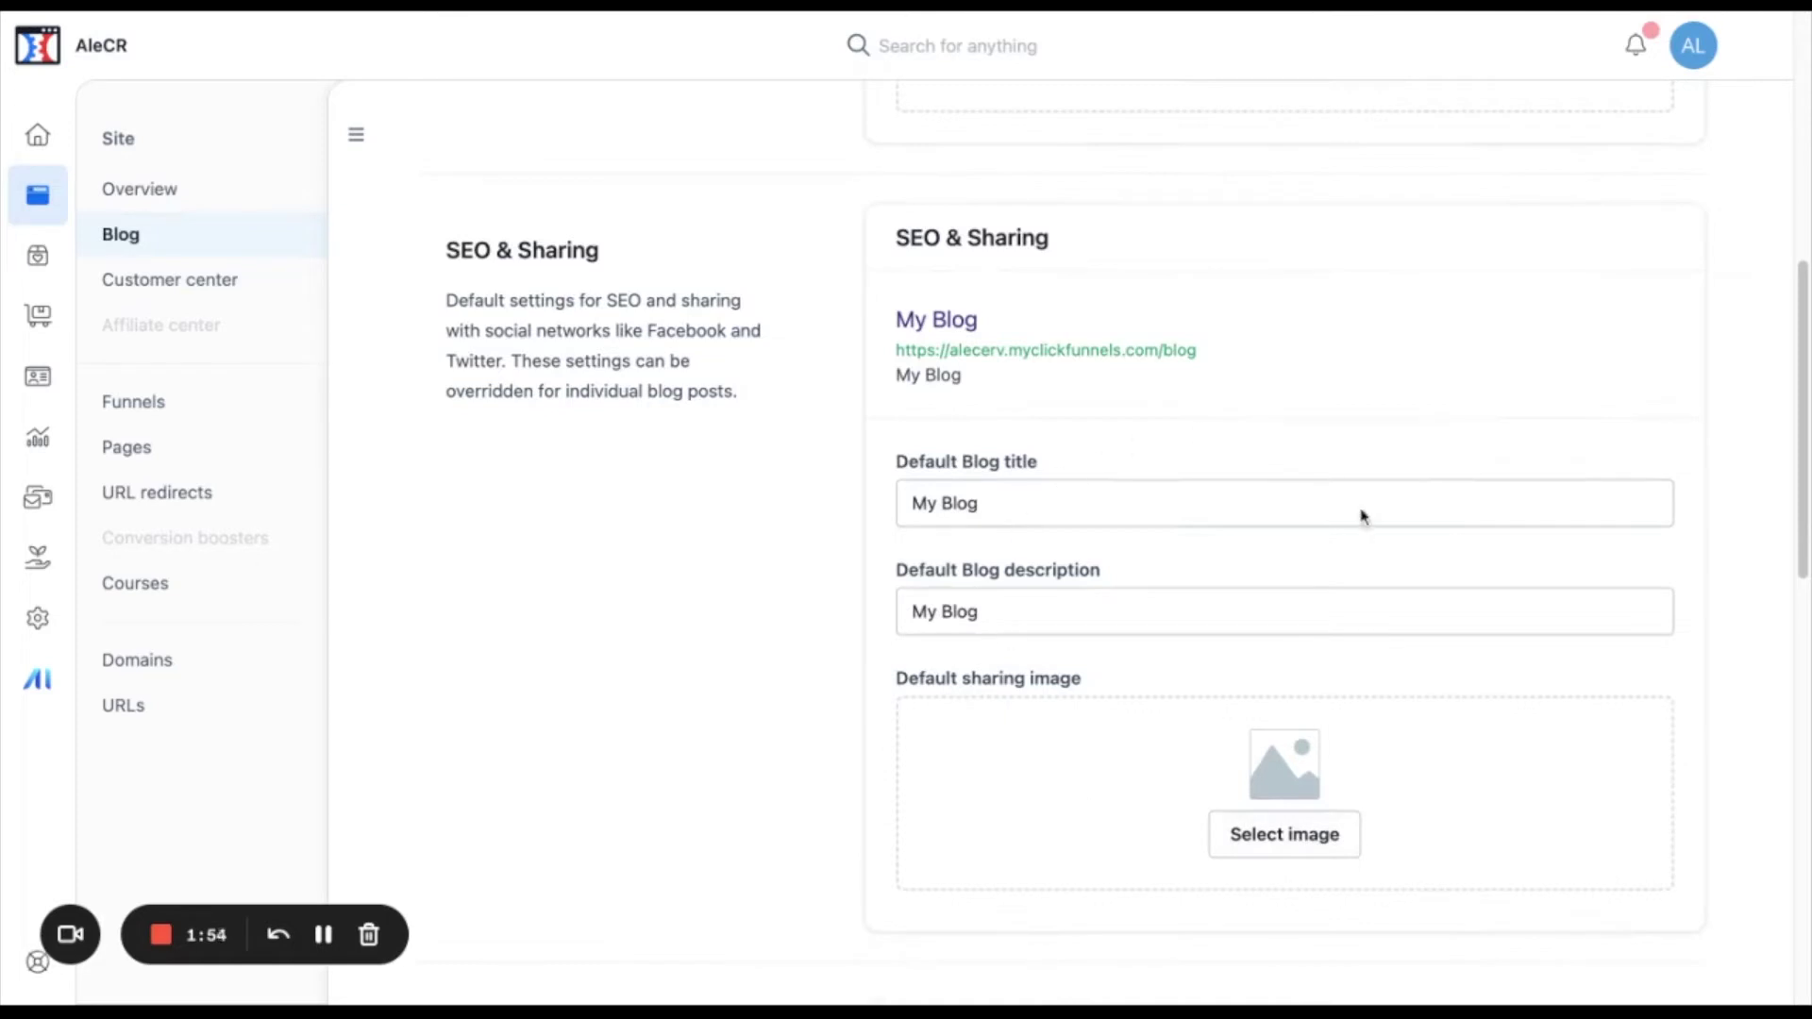
{"action": "scroll", "coordinate": [1042, 673], "scroll_direction": "down", "scroll_amount": 5}
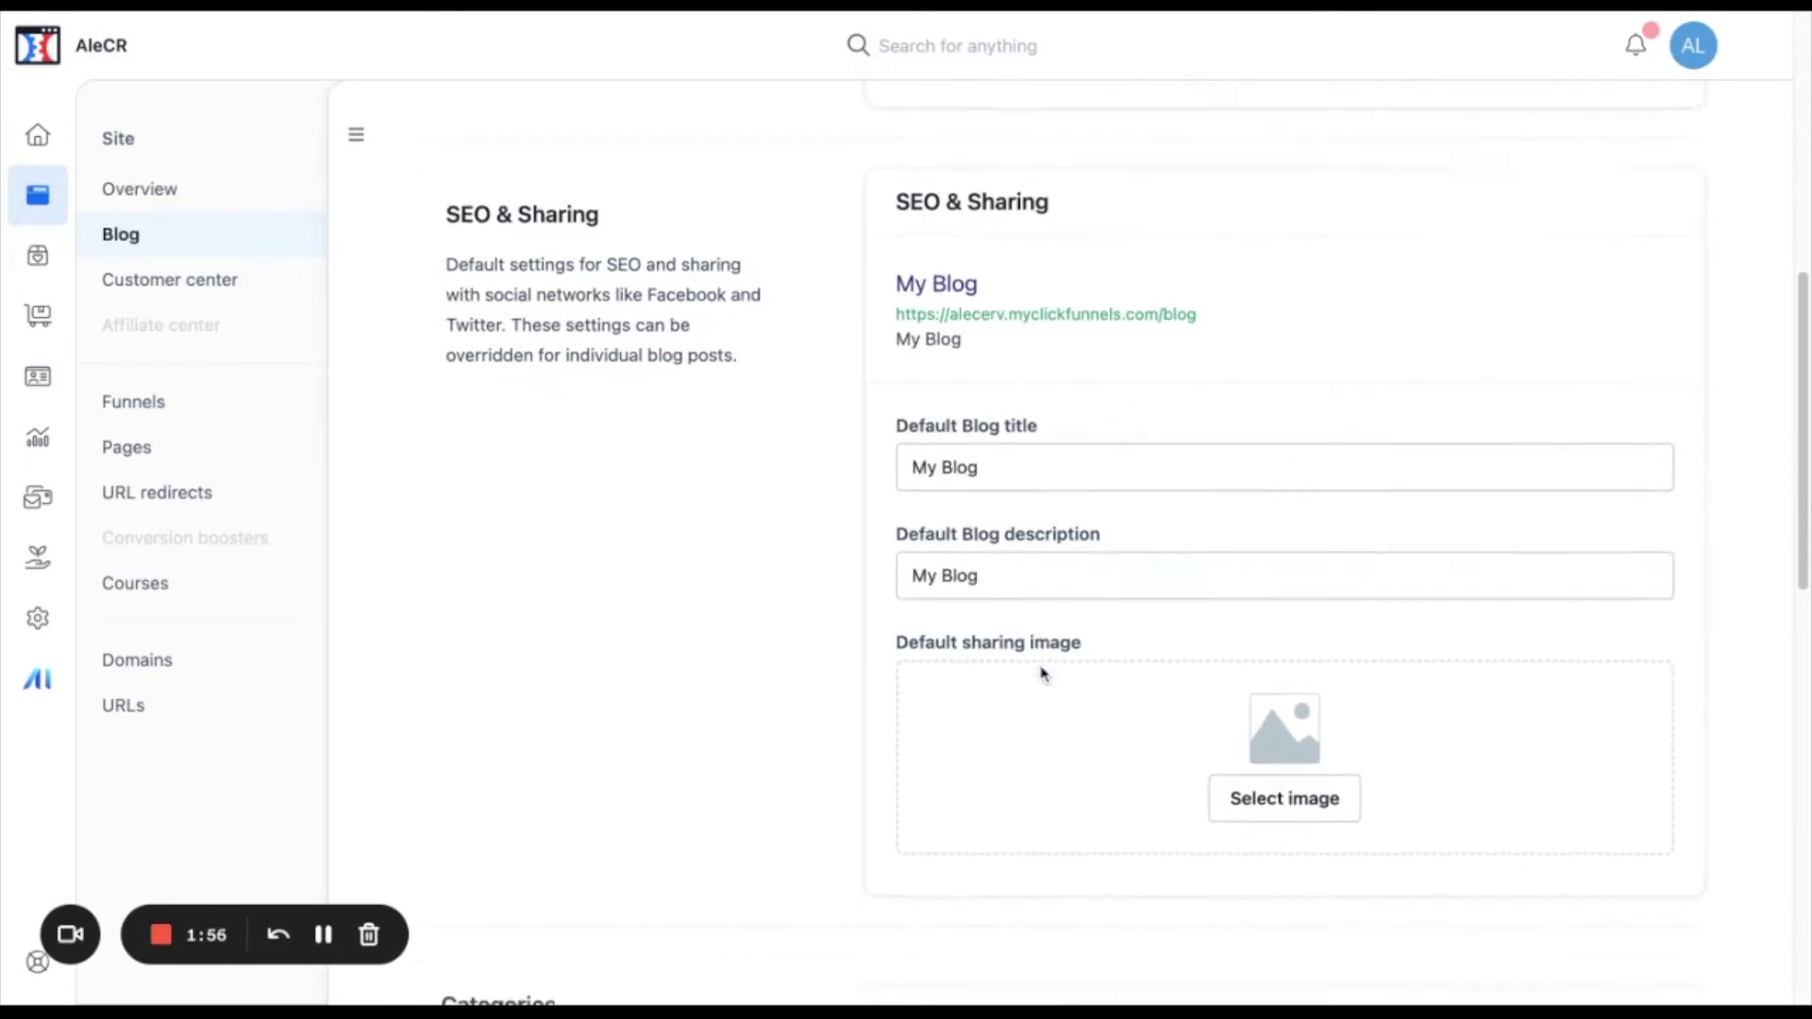
Step: Scroll to Categories and start a new category, then dismiss it without saving
{"action": "scroll", "coordinate": [448, 476], "scroll_direction": "down", "scroll_amount": 2}
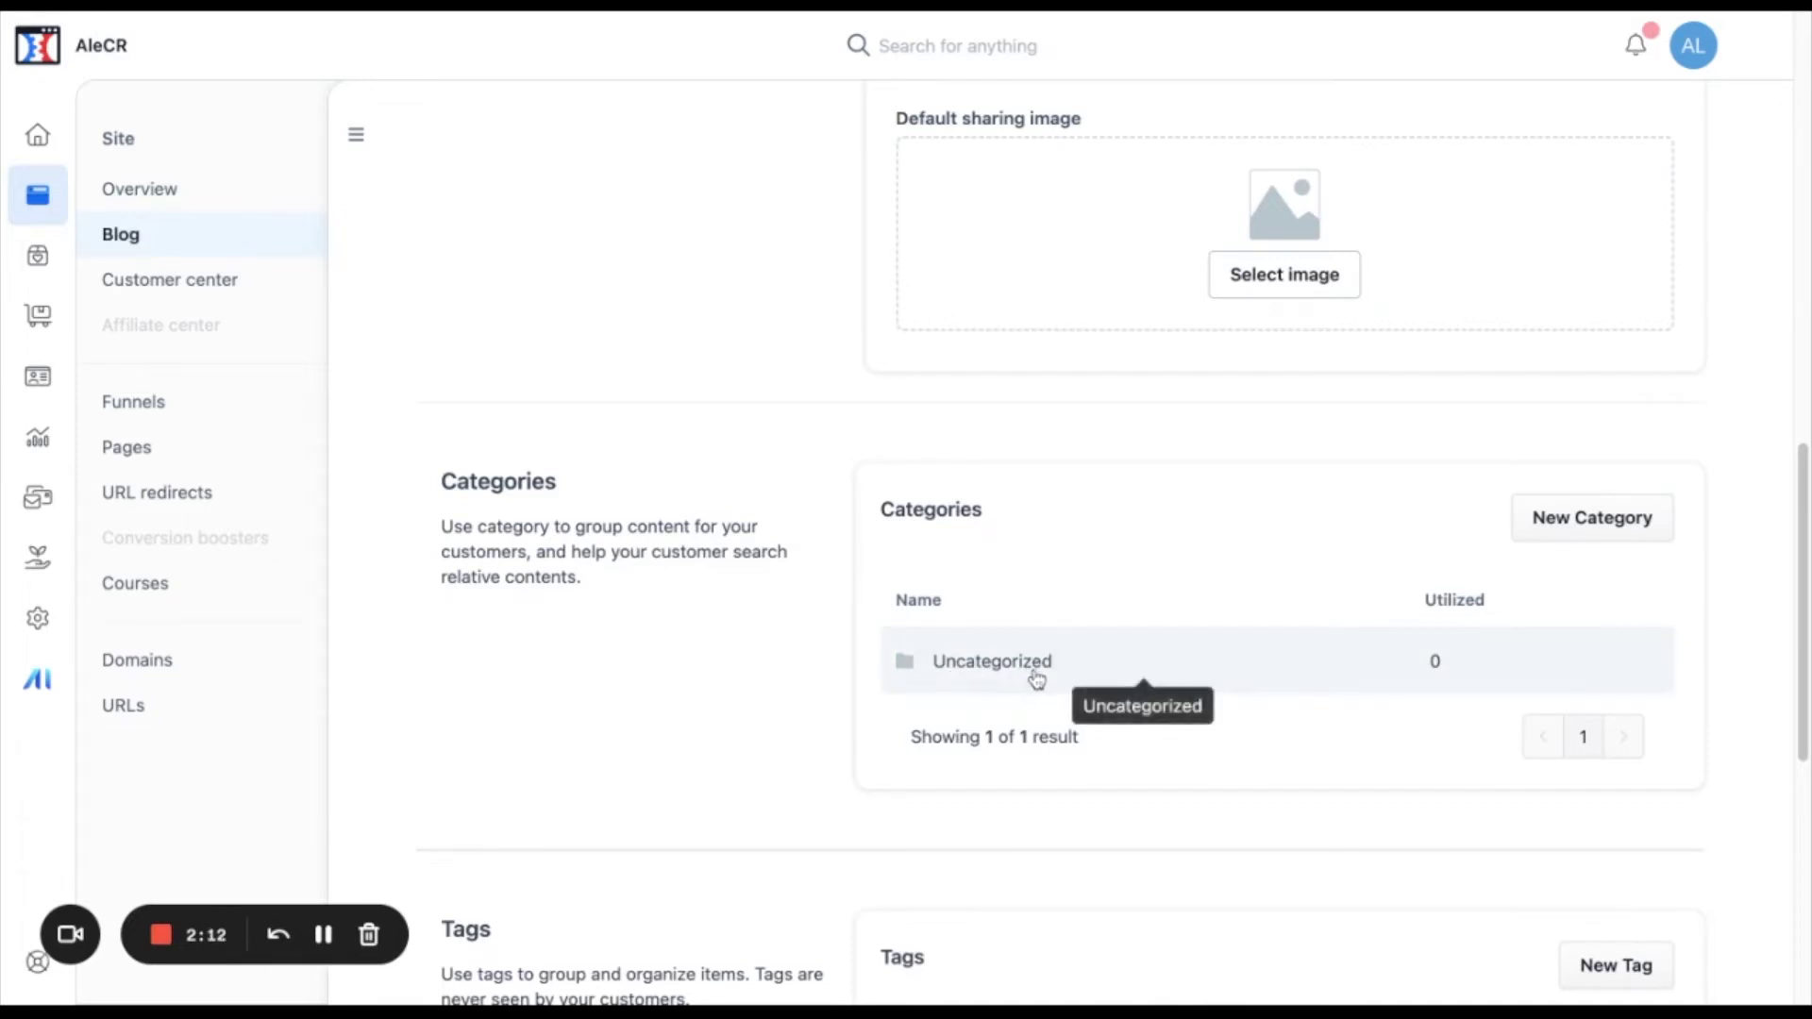
{"action": "scroll", "coordinate": [954, 620], "scroll_direction": "down", "scroll_amount": 1}
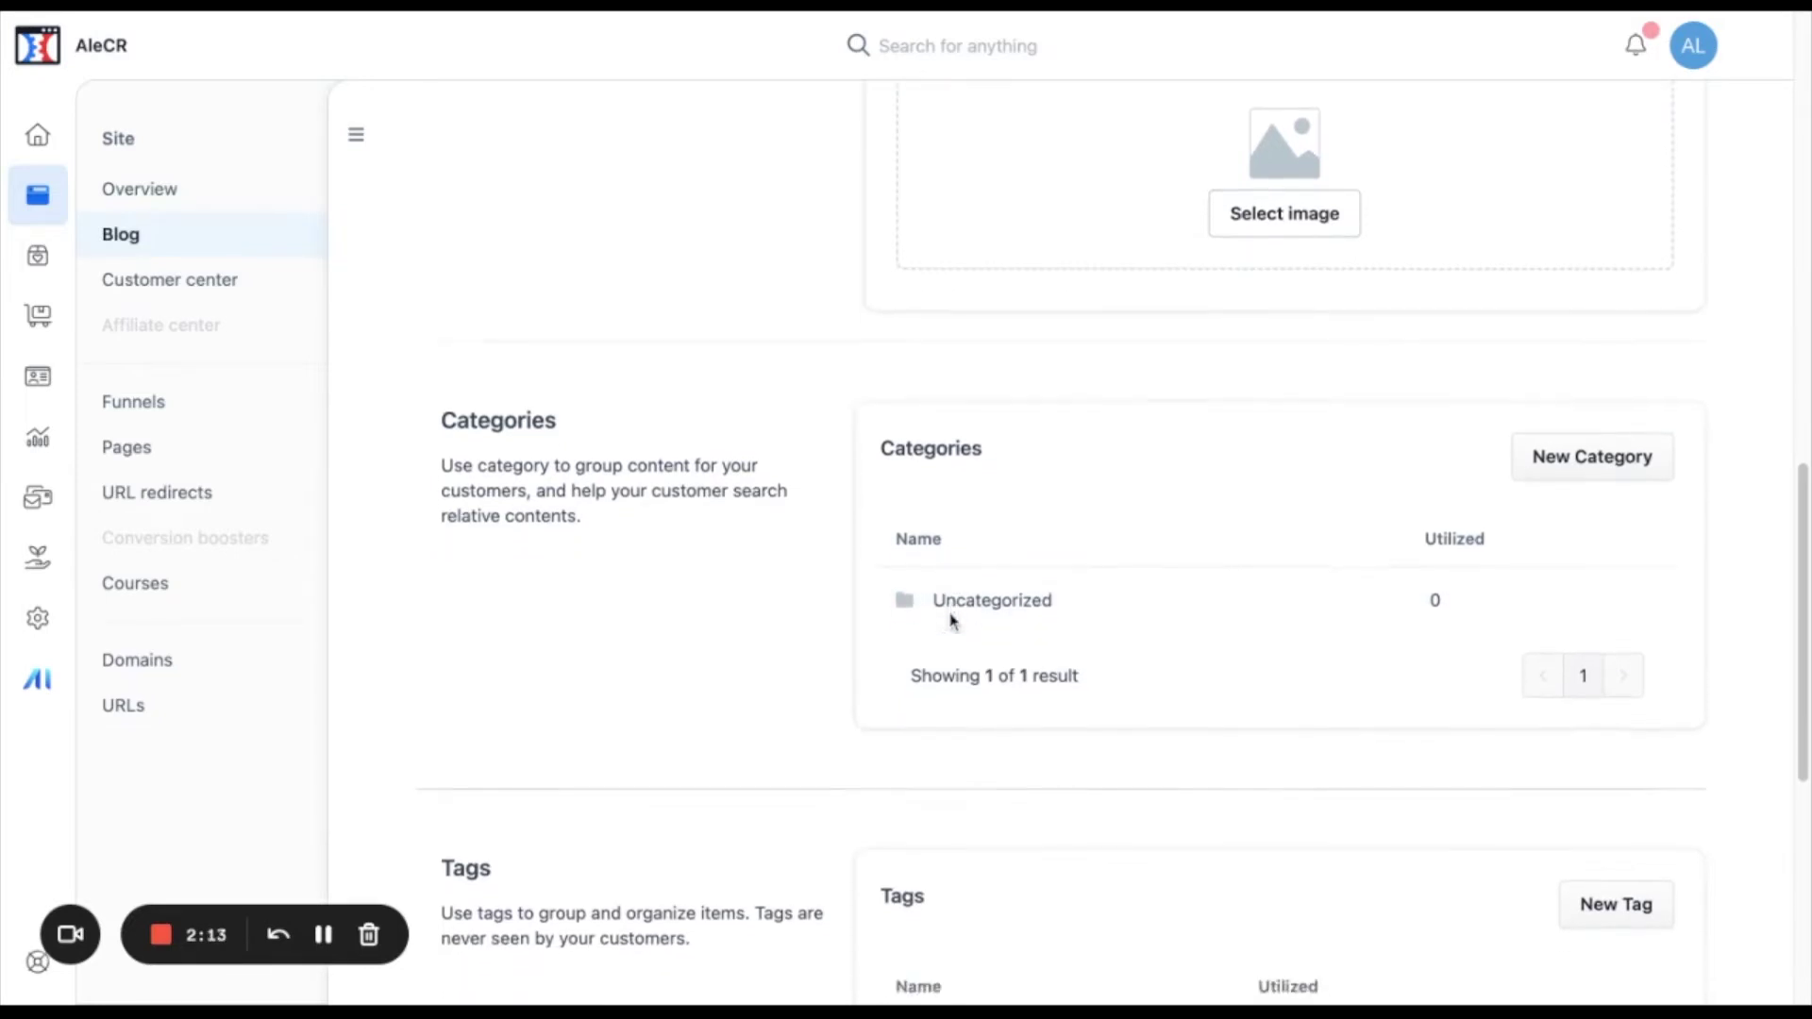
{"action": "left_click", "coordinate": [1602, 454]}
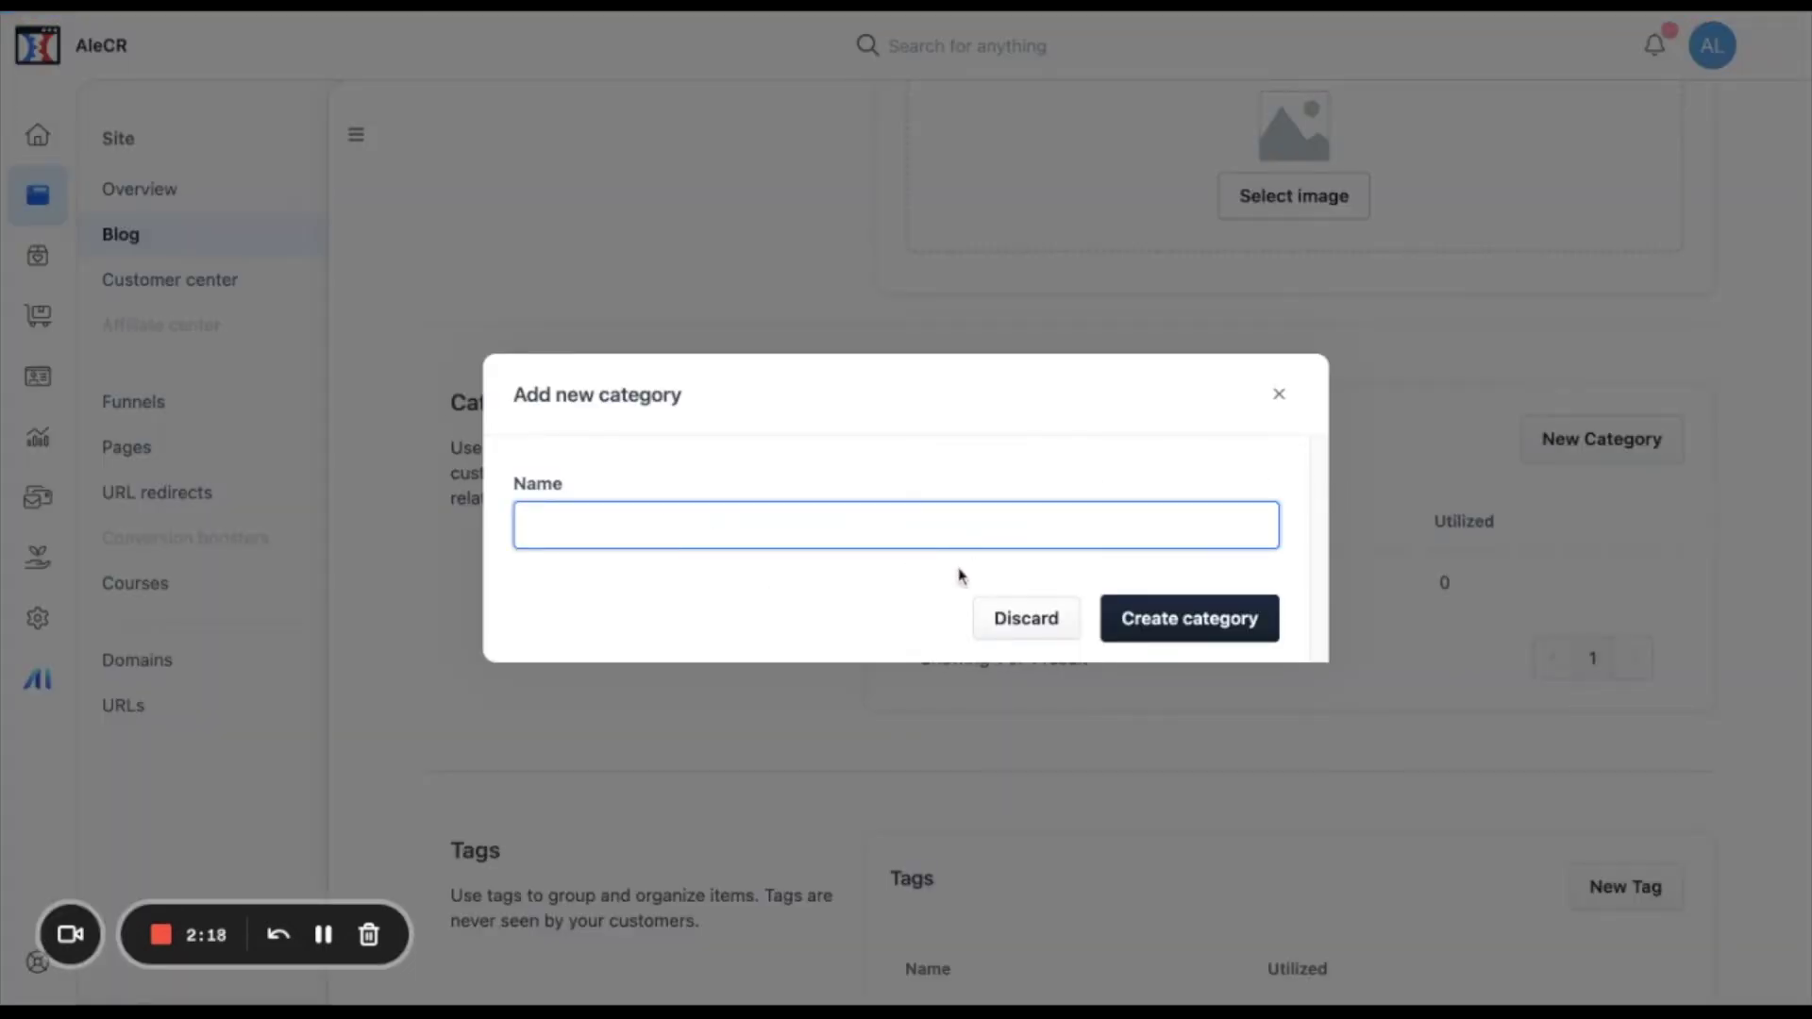
{"action": "left_click", "coordinate": [1279, 393]}
Step: Review the empty Tags and Authors sections and save the settings with Update Blog
{"action": "scroll", "coordinate": [1178, 512], "scroll_direction": "down", "scroll_amount": 5}
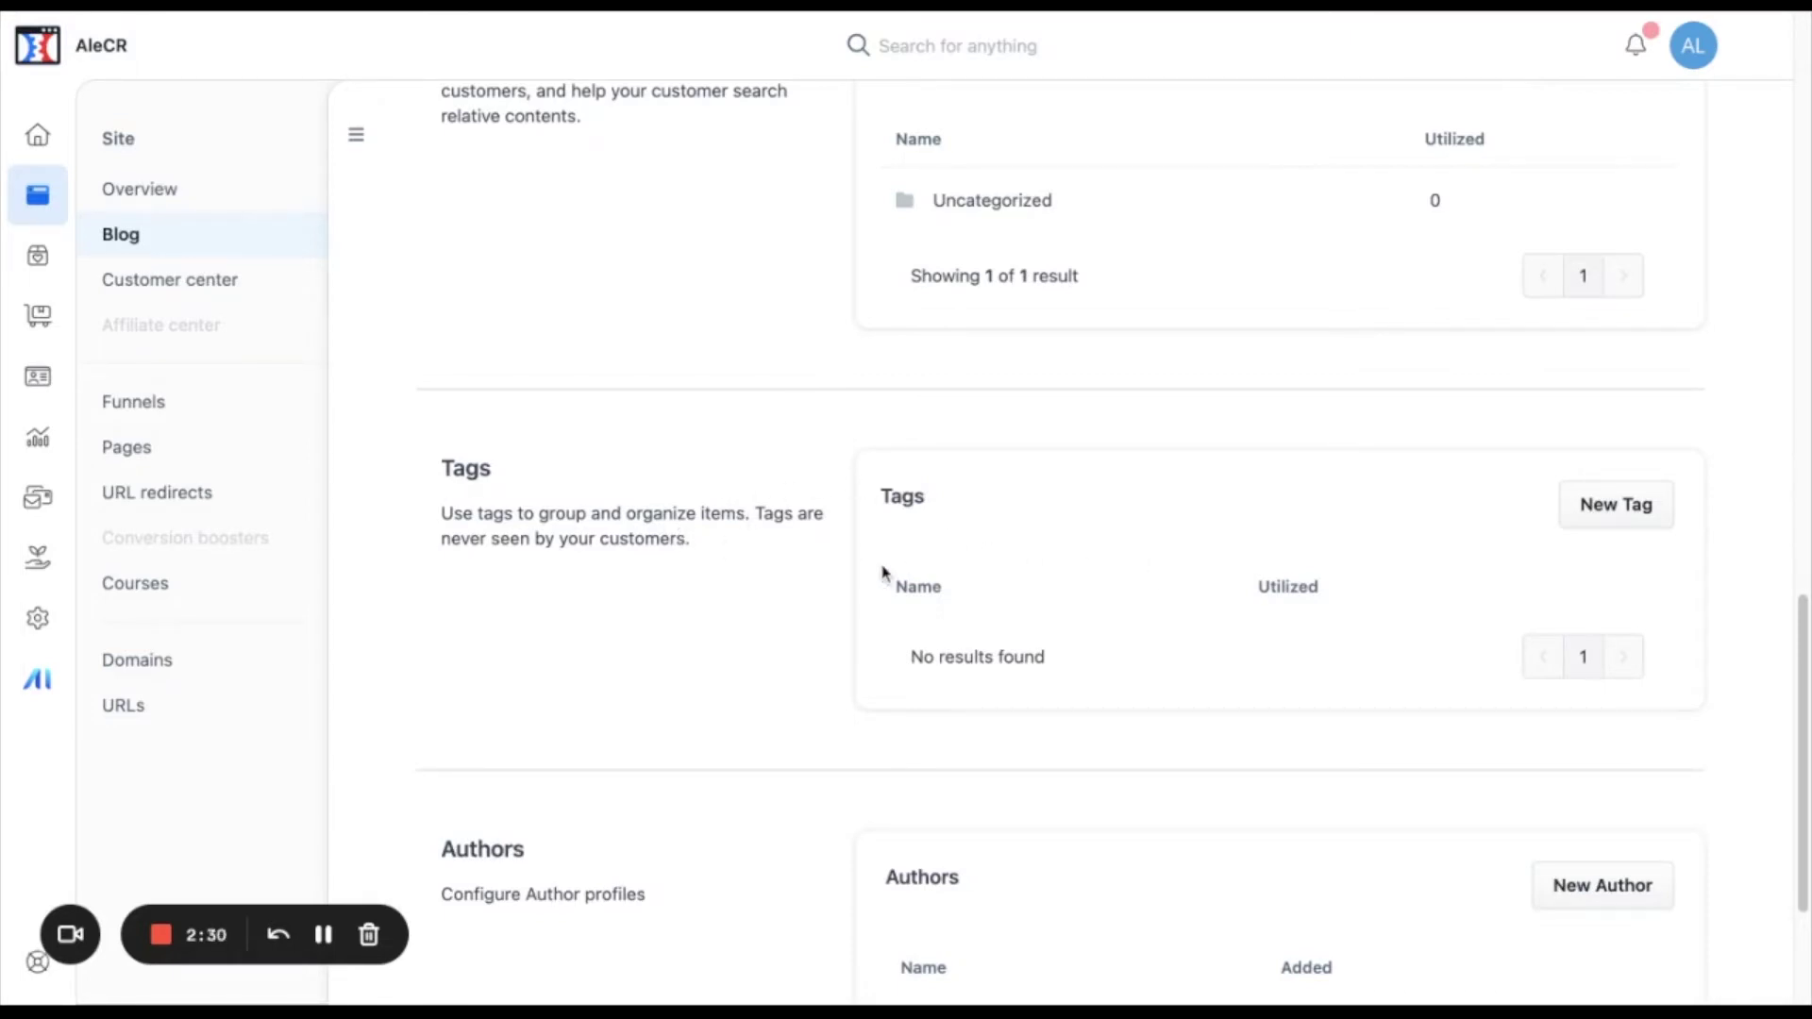
{"action": "scroll", "coordinate": [991, 545], "scroll_direction": "down", "scroll_amount": 3}
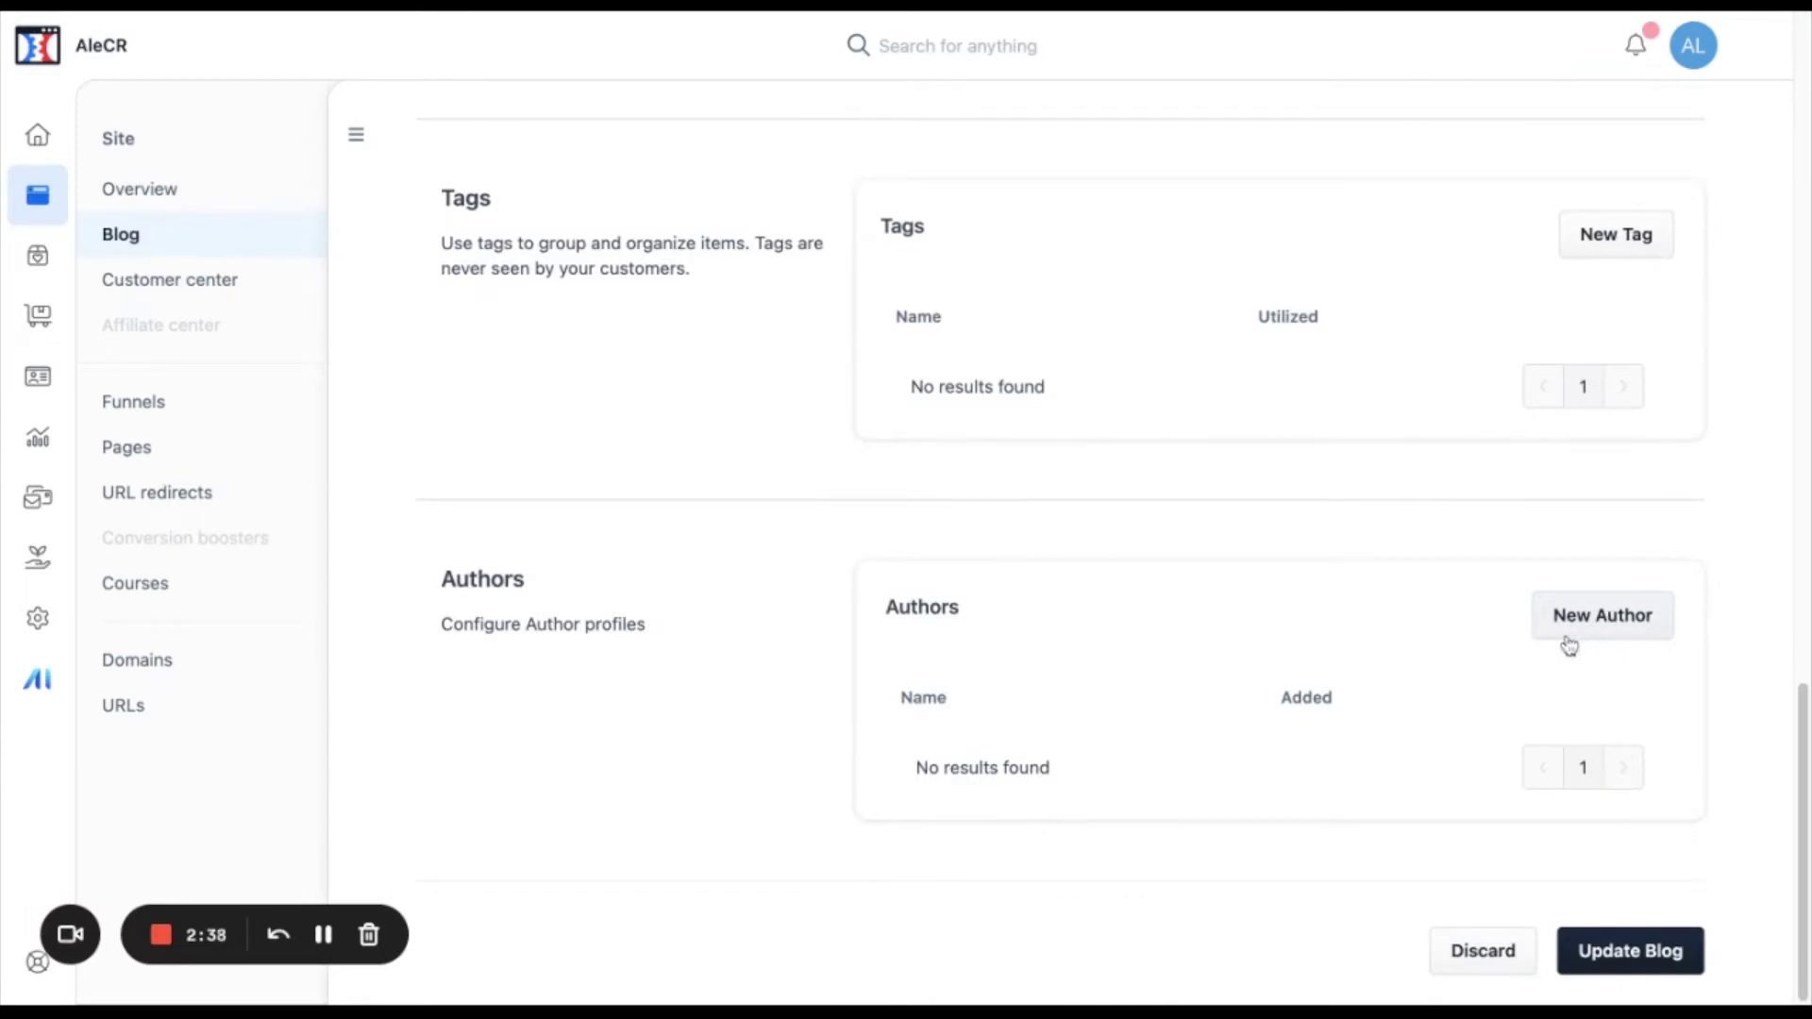
{"action": "scroll", "coordinate": [1120, 580], "scroll_direction": "up", "scroll_amount": 4}
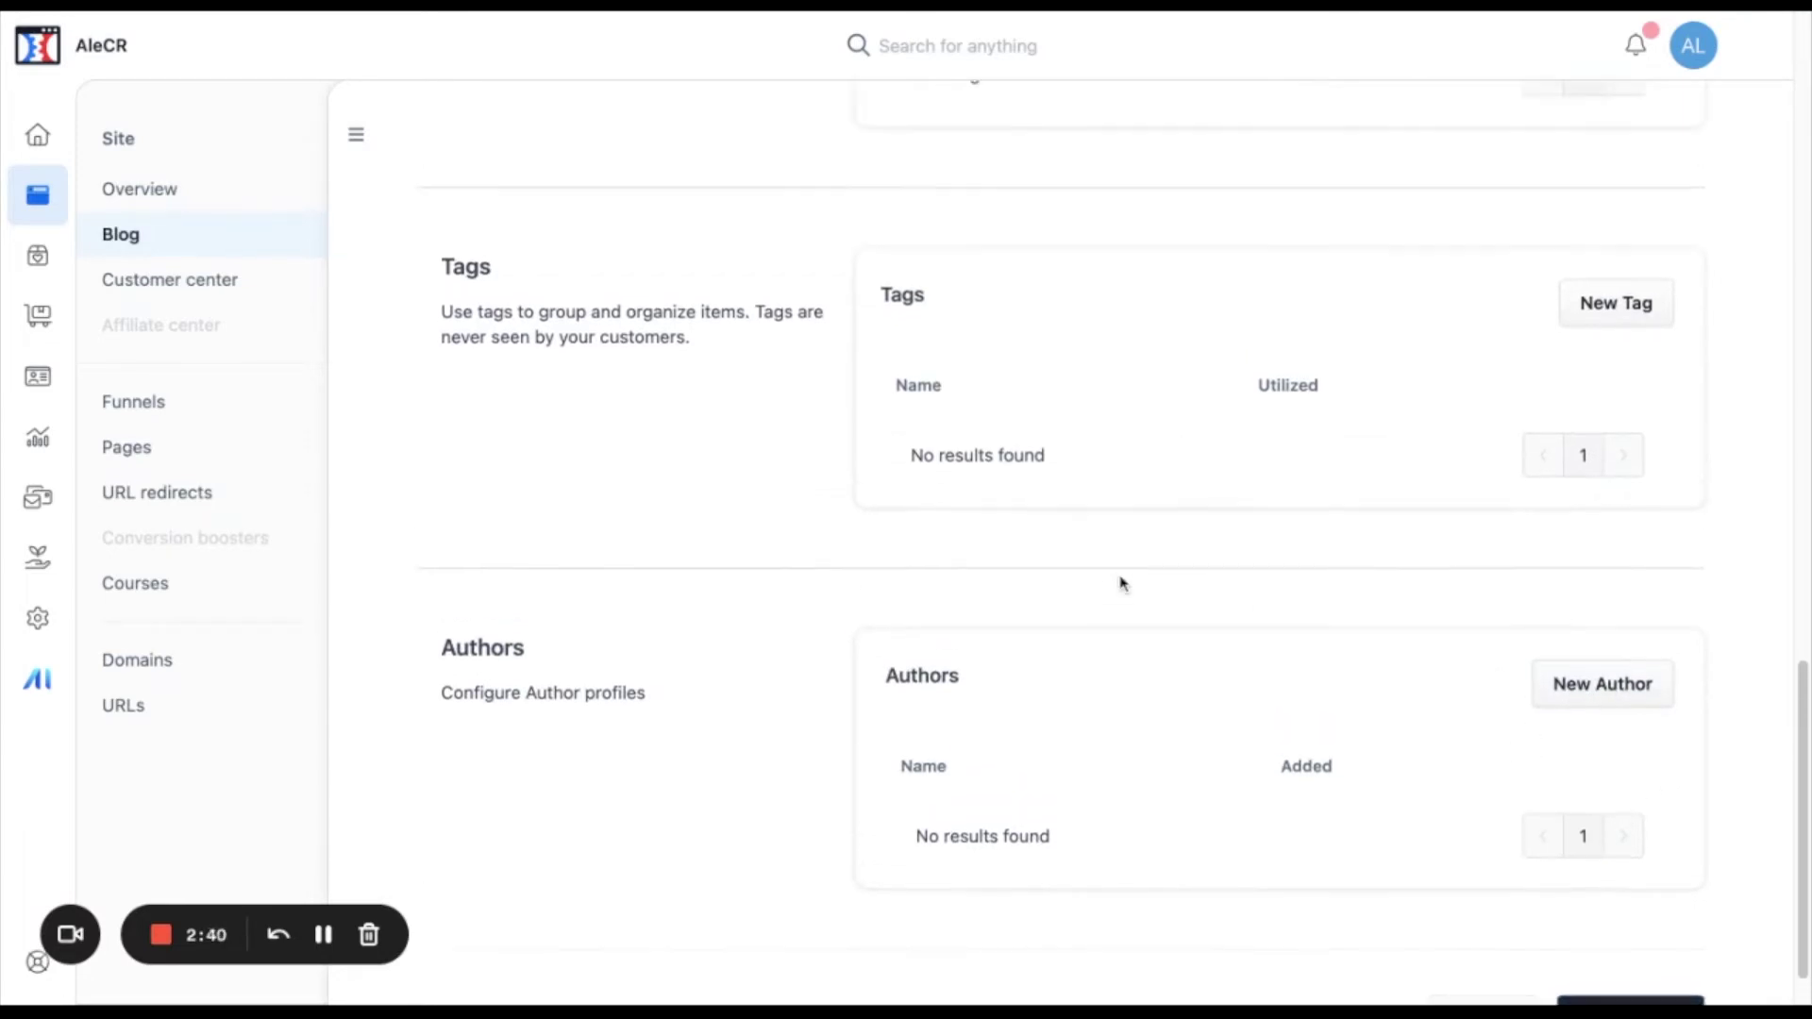
{"action": "scroll", "coordinate": [1121, 582], "scroll_direction": "down", "scroll_amount": 5}
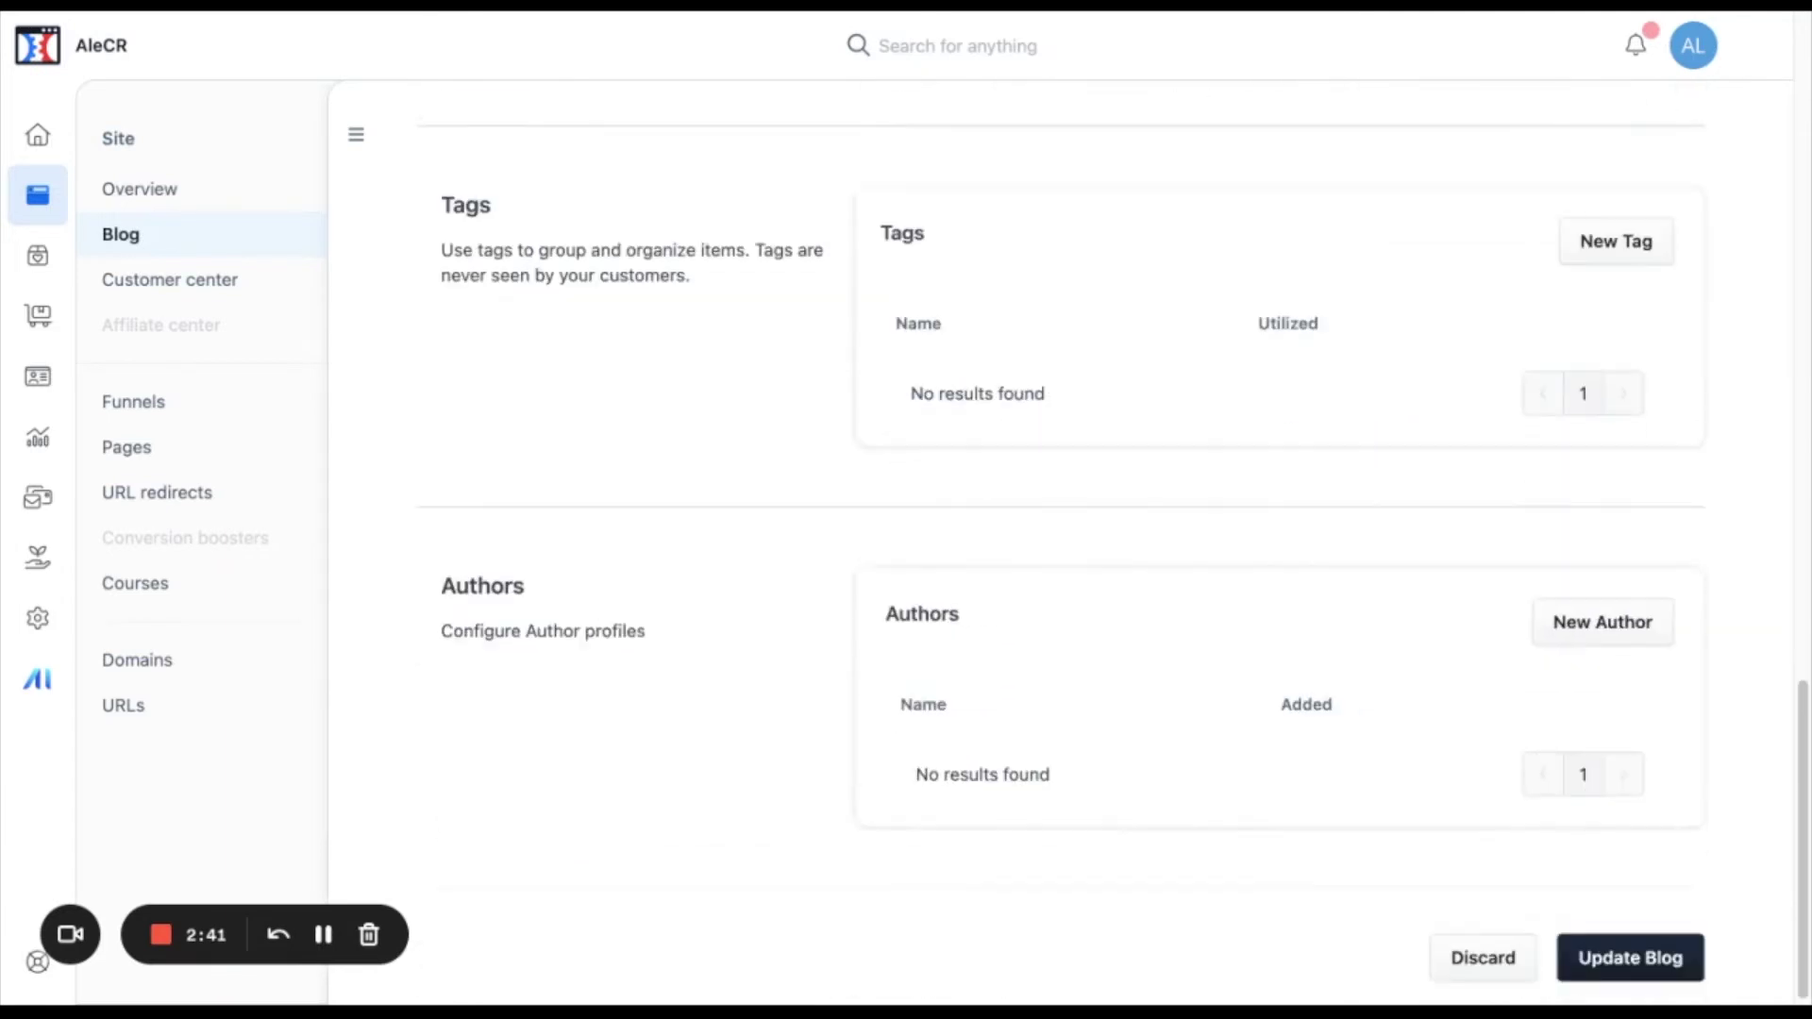
{"action": "left_click", "coordinate": [1635, 962]}
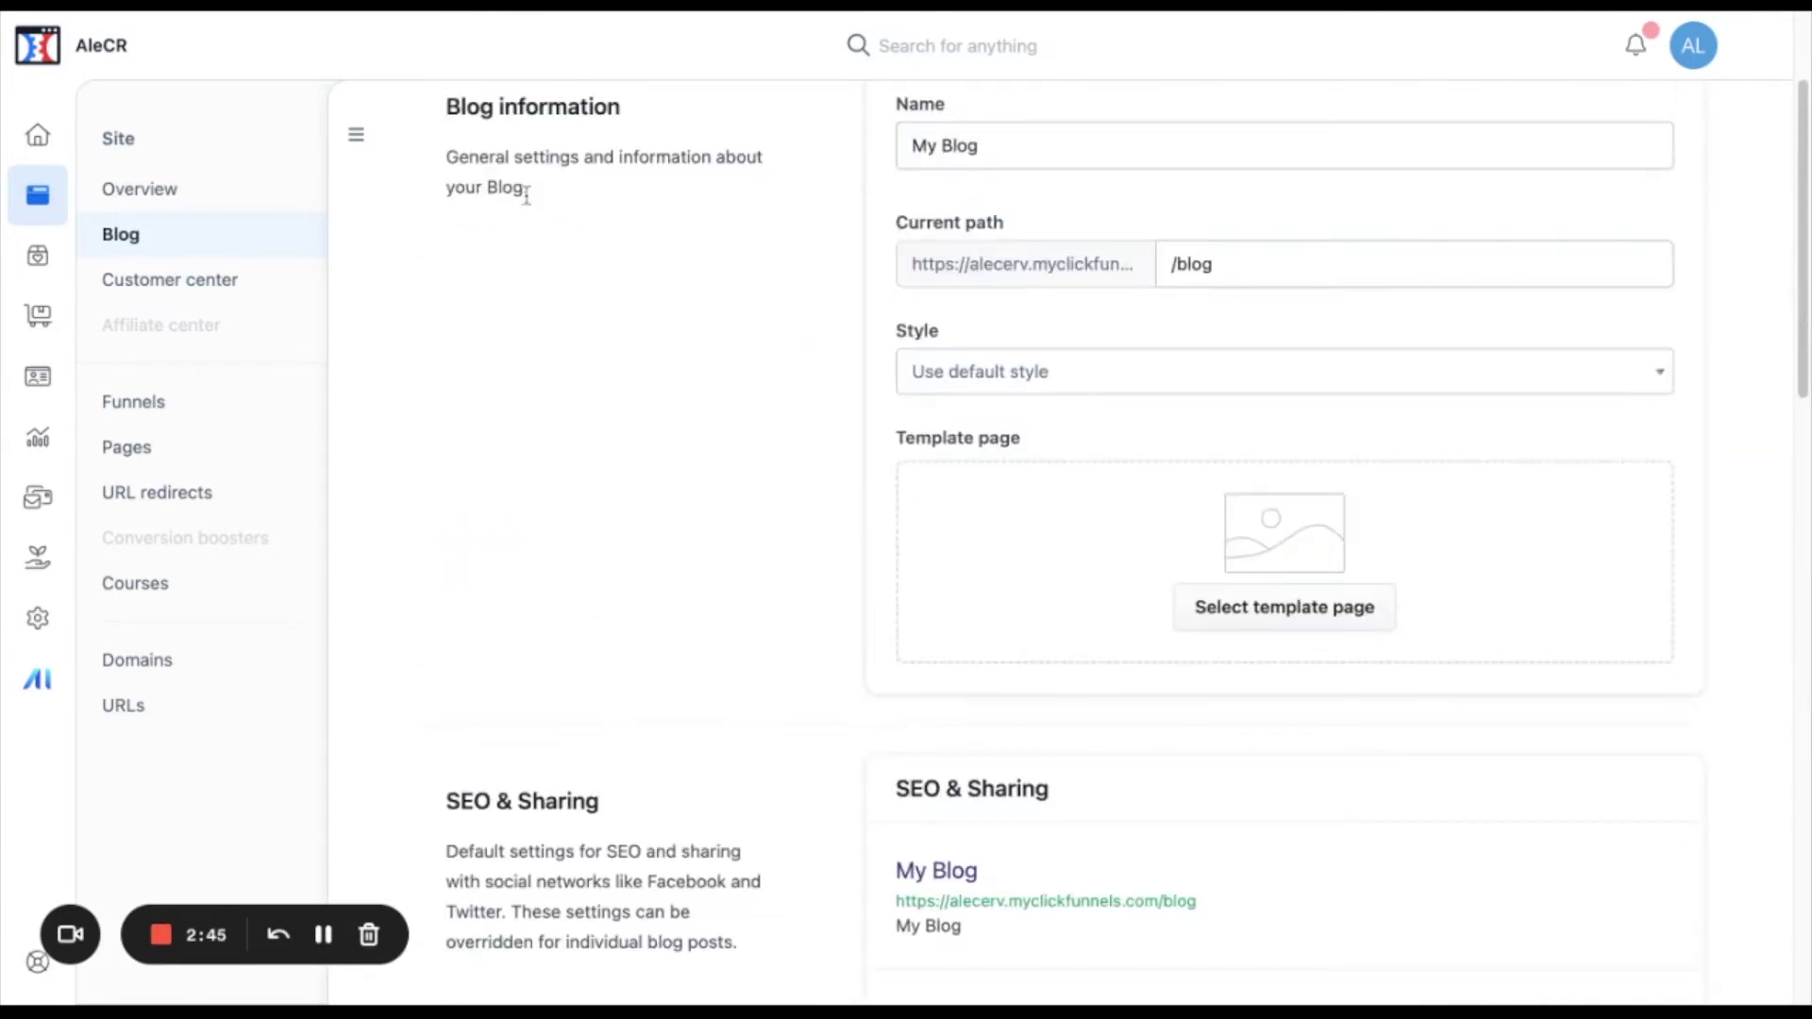
Step: Return to My Blog's post list and launch the blog in the page editor via Customize
{"action": "left_click", "coordinate": [356, 135]}
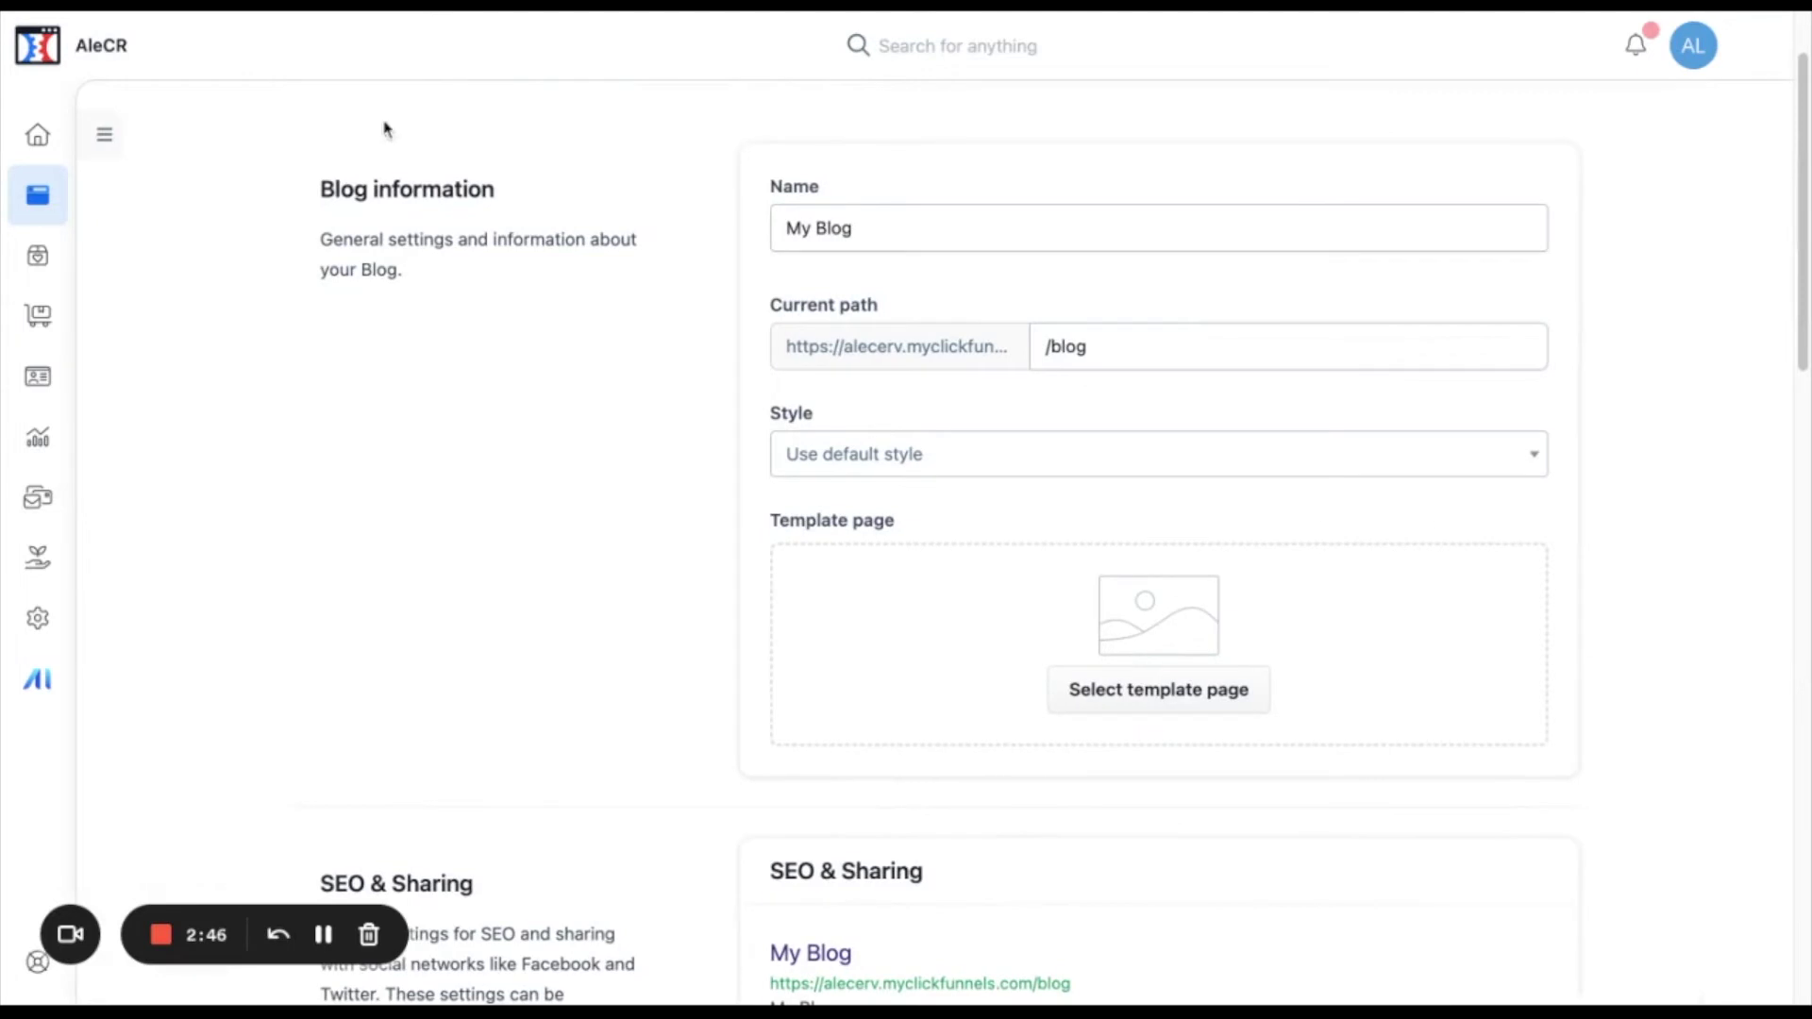
{"action": "left_click", "coordinate": [103, 136]}
{"action": "left_click", "coordinate": [173, 242]}
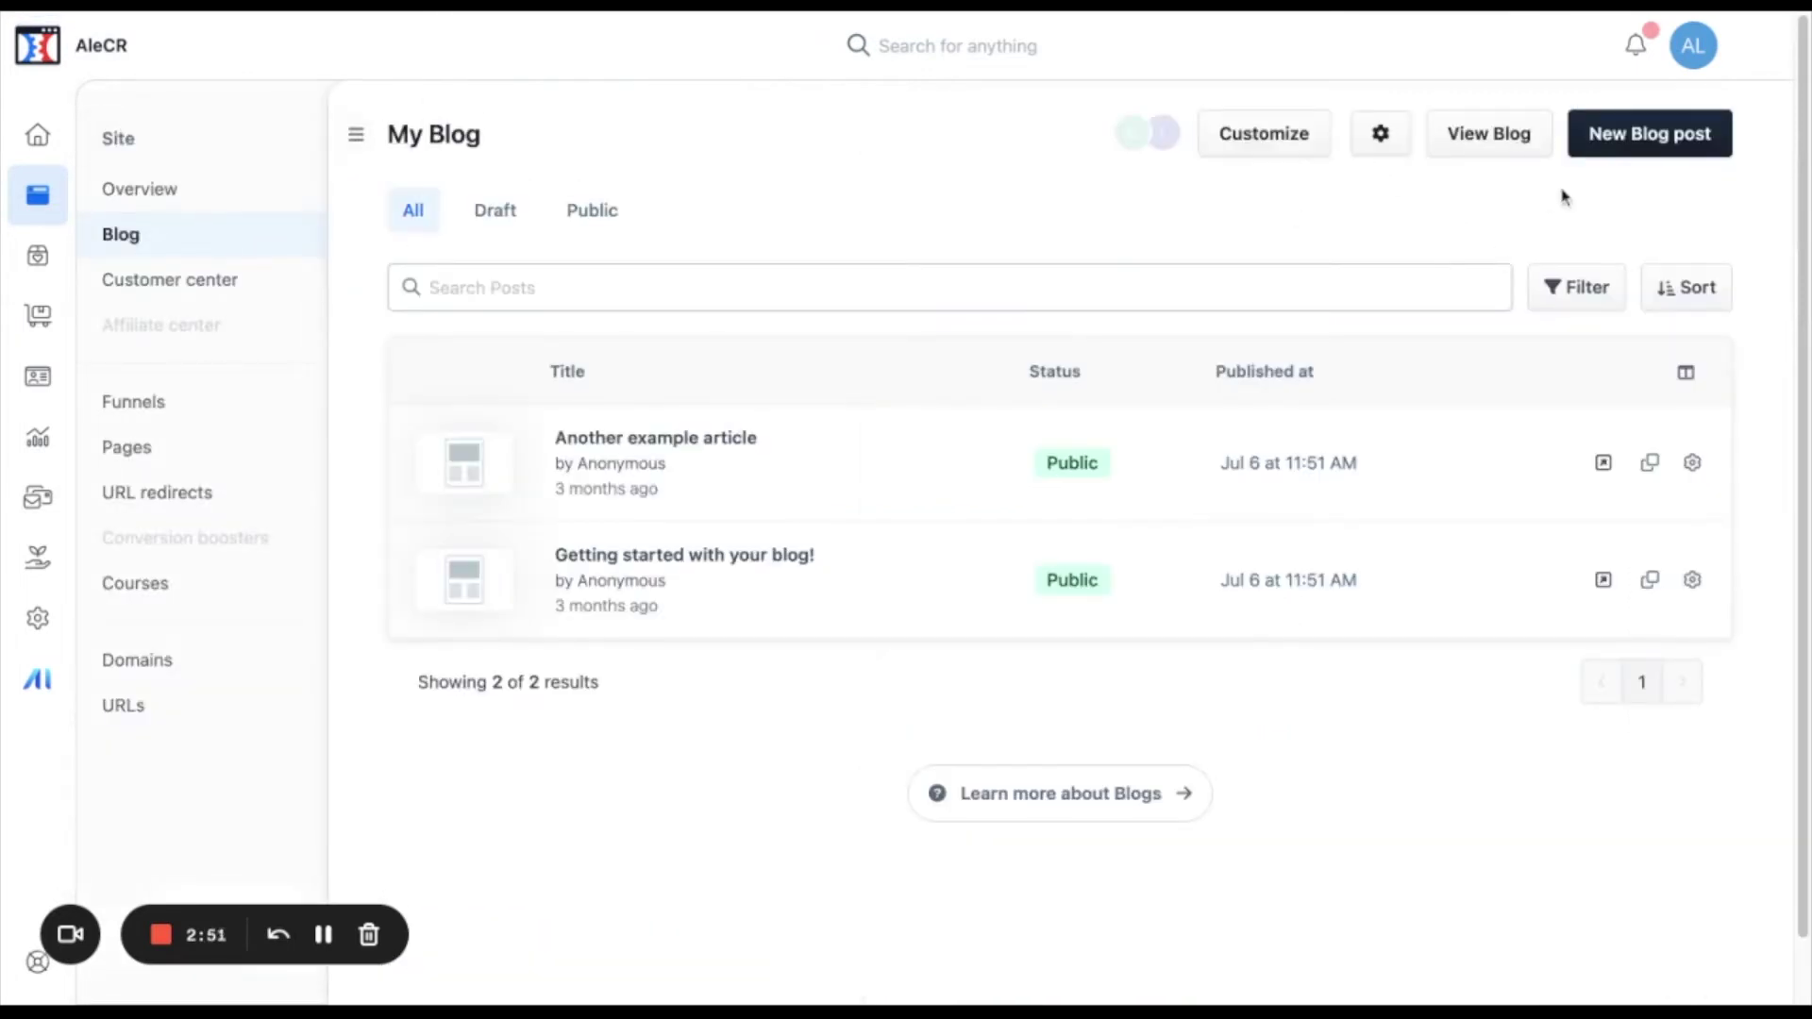
{"action": "left_click", "coordinate": [1253, 143]}
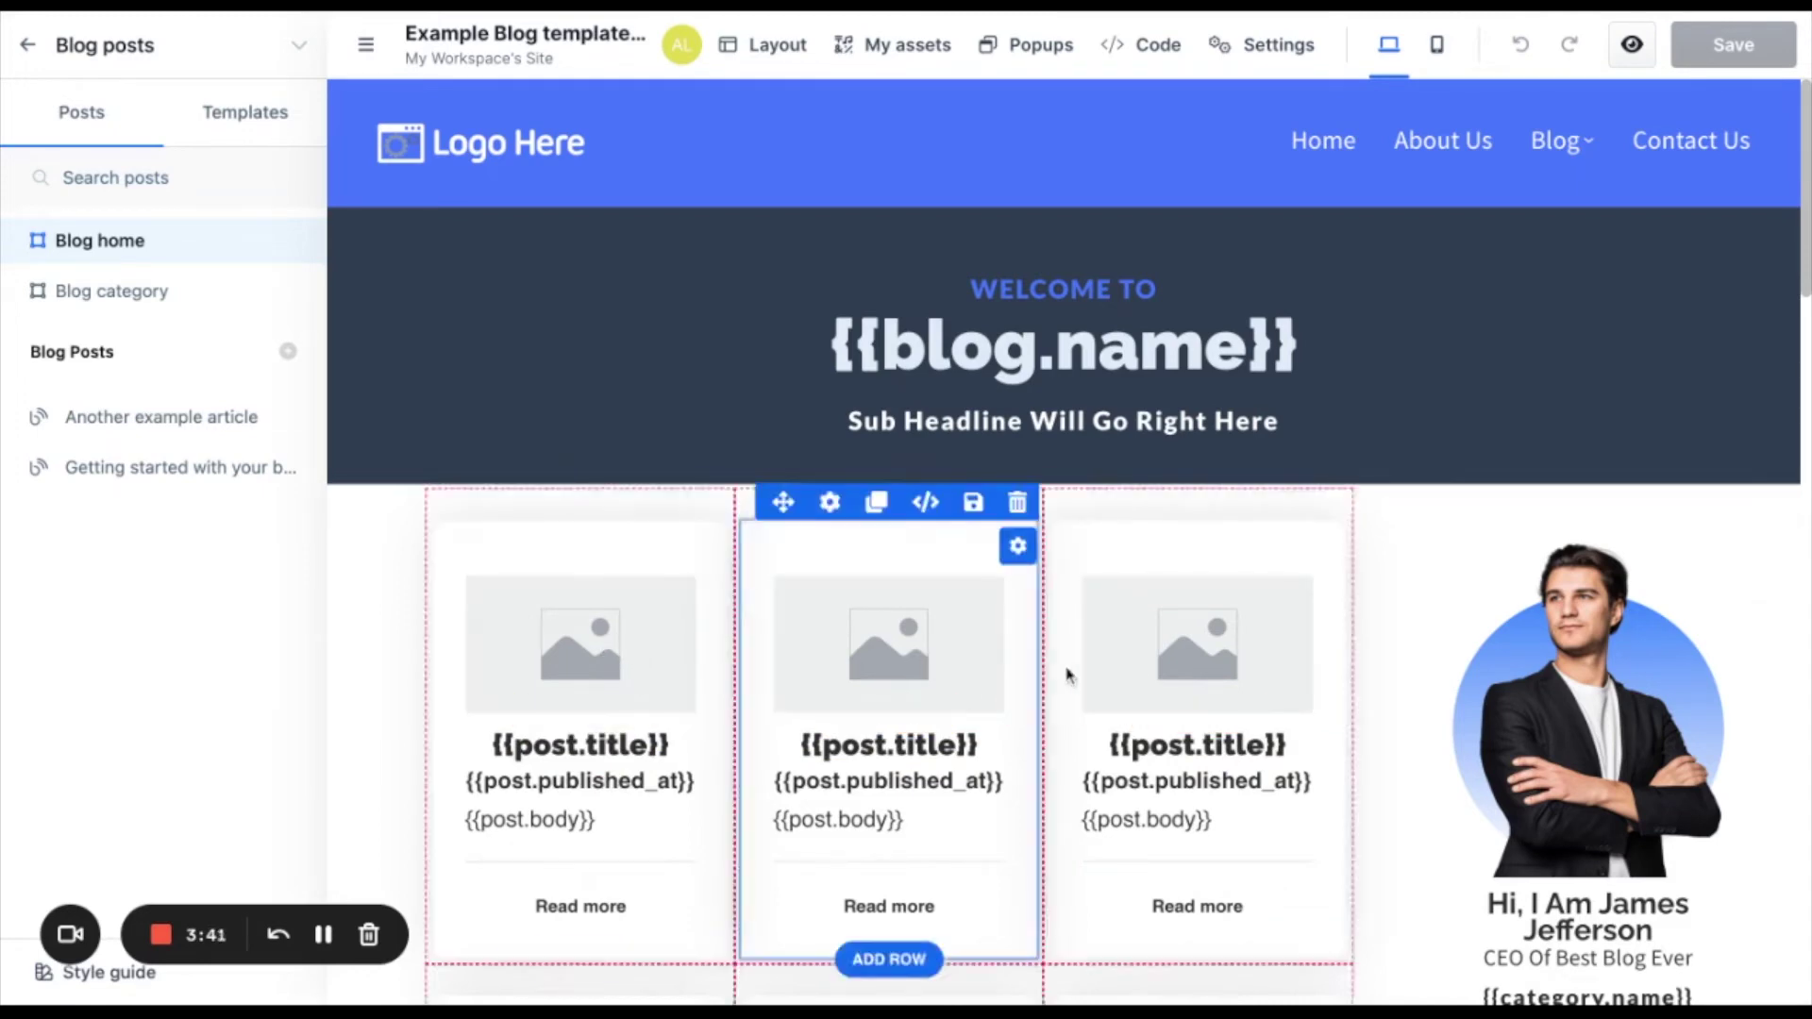
Step: Scroll through the Blog home template in the editor
{"action": "scroll", "coordinate": [1180, 586], "scroll_direction": "down", "scroll_amount": 3}
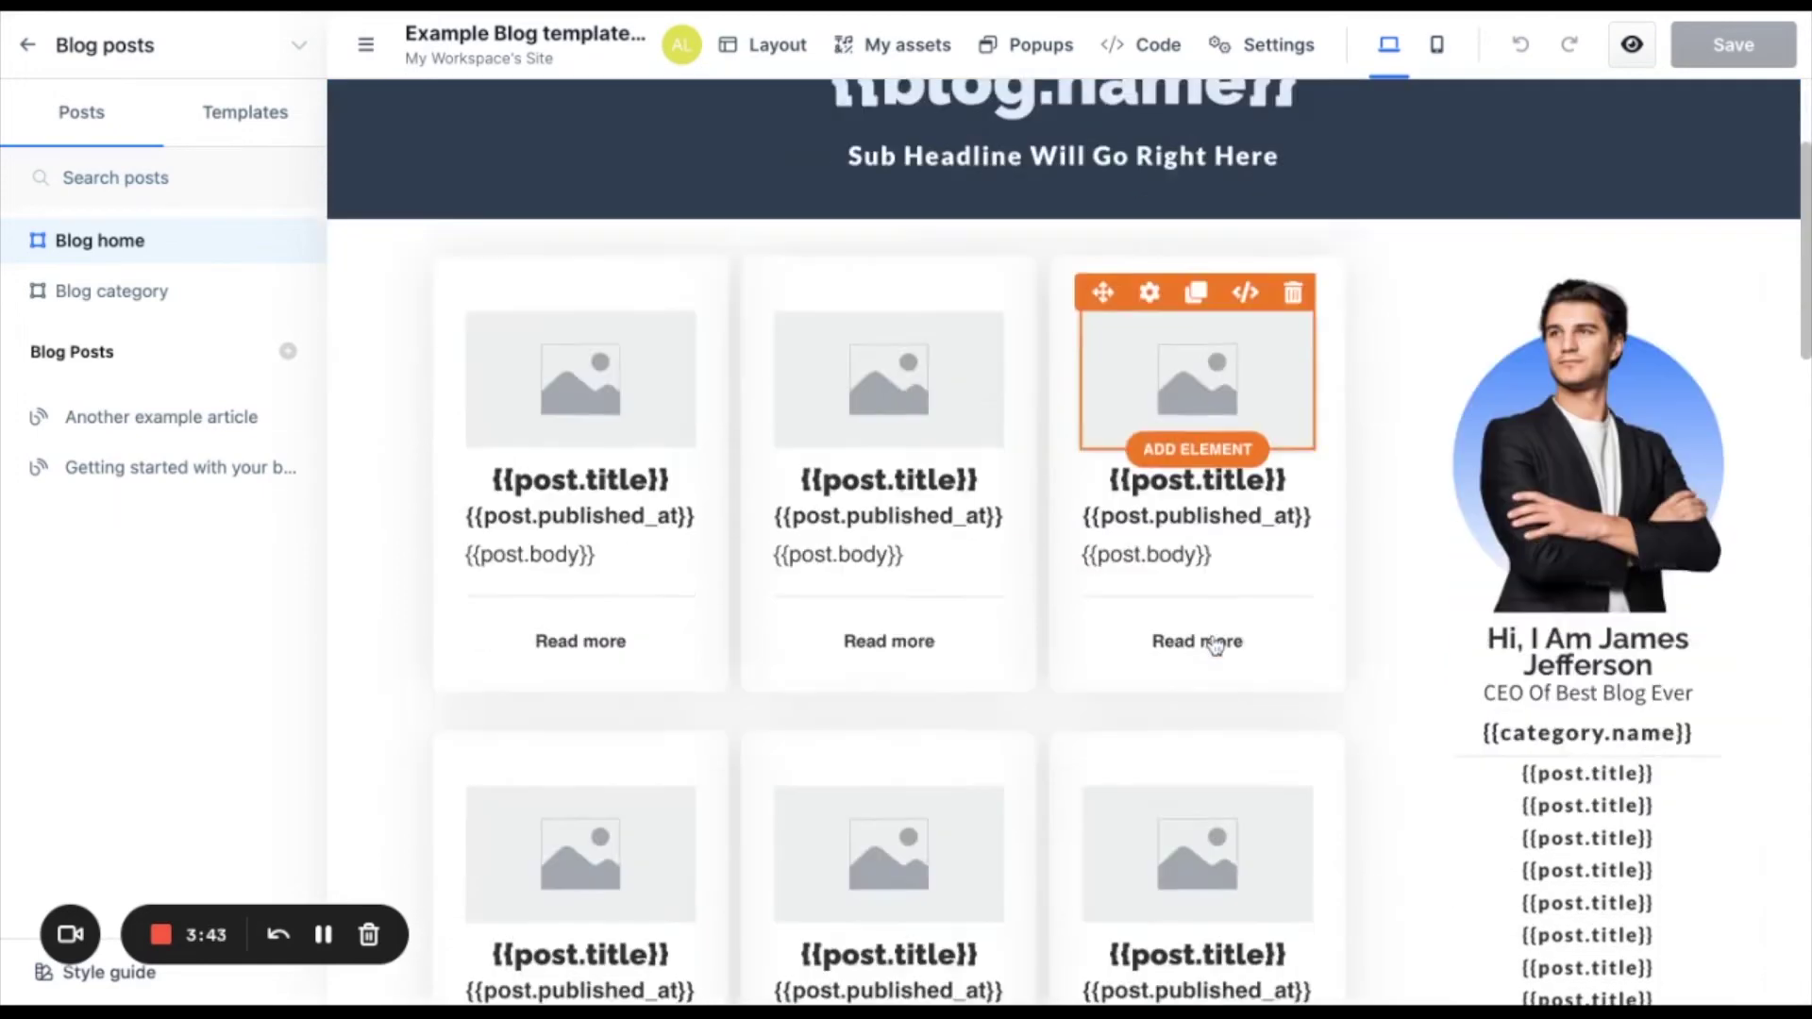
{"action": "scroll", "coordinate": [1216, 645], "scroll_direction": "down", "scroll_amount": 1}
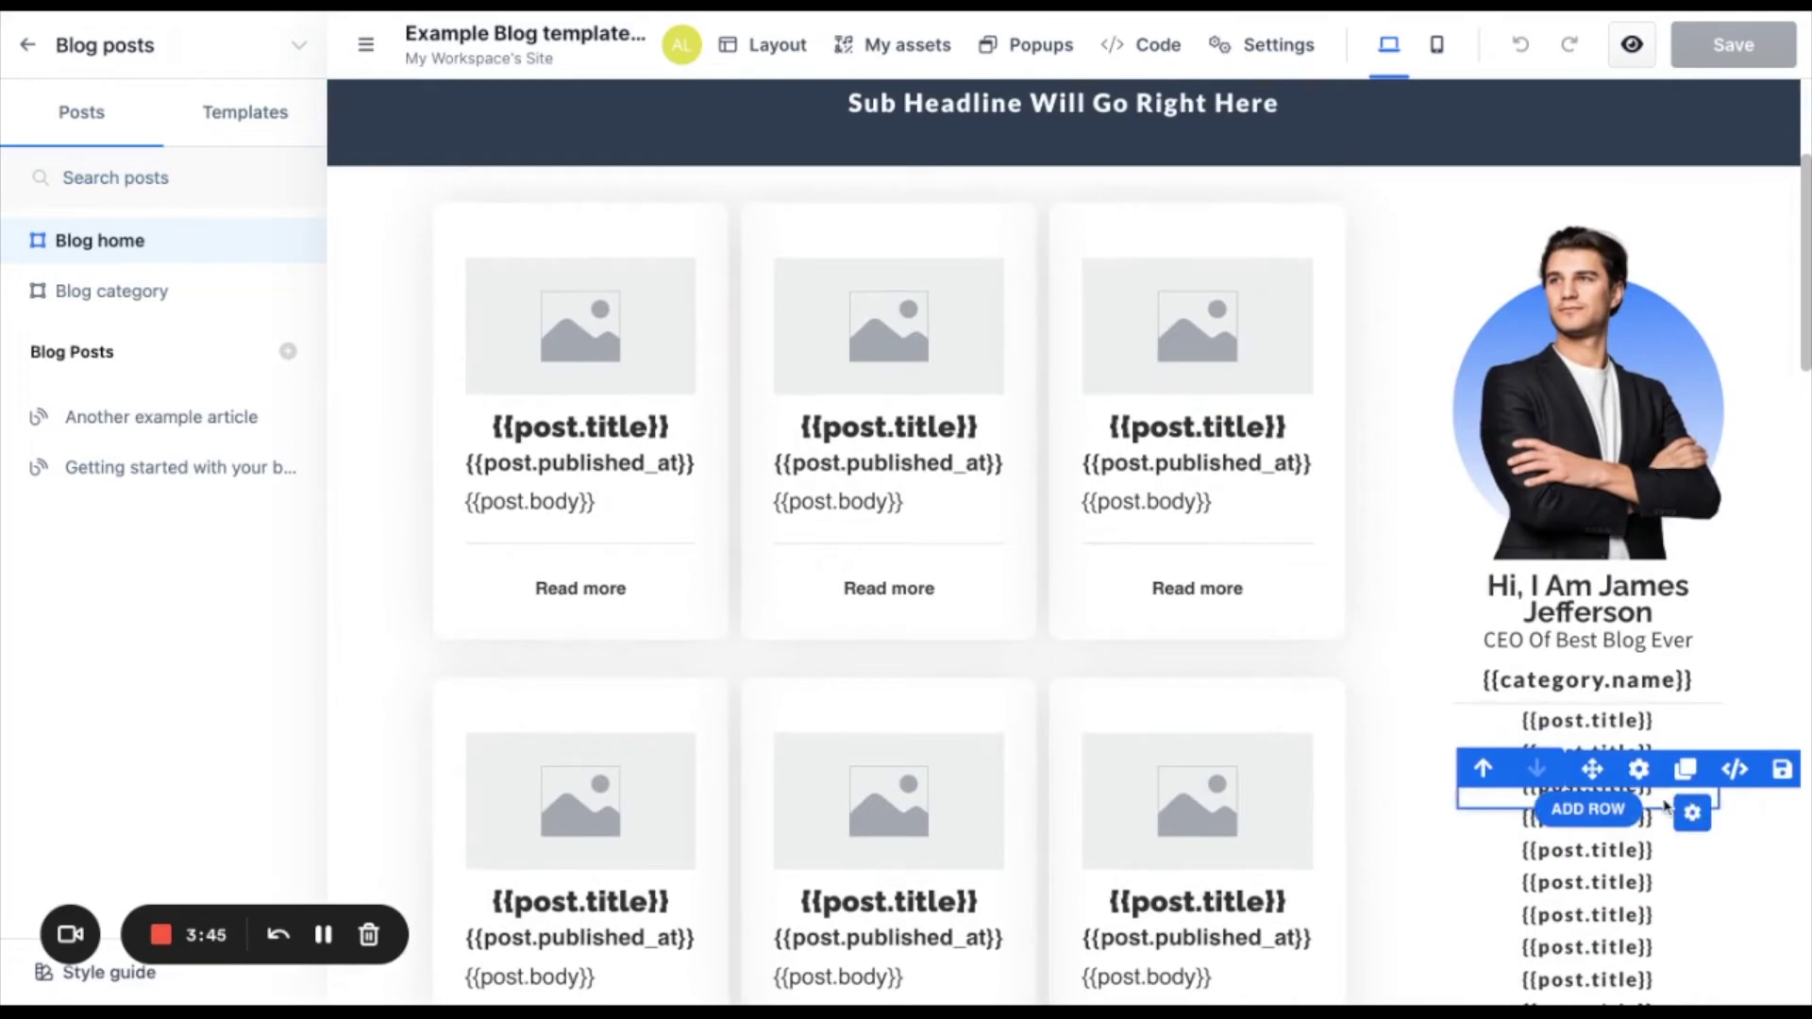
{"action": "scroll", "coordinate": [1666, 807], "scroll_direction": "down", "scroll_amount": 2}
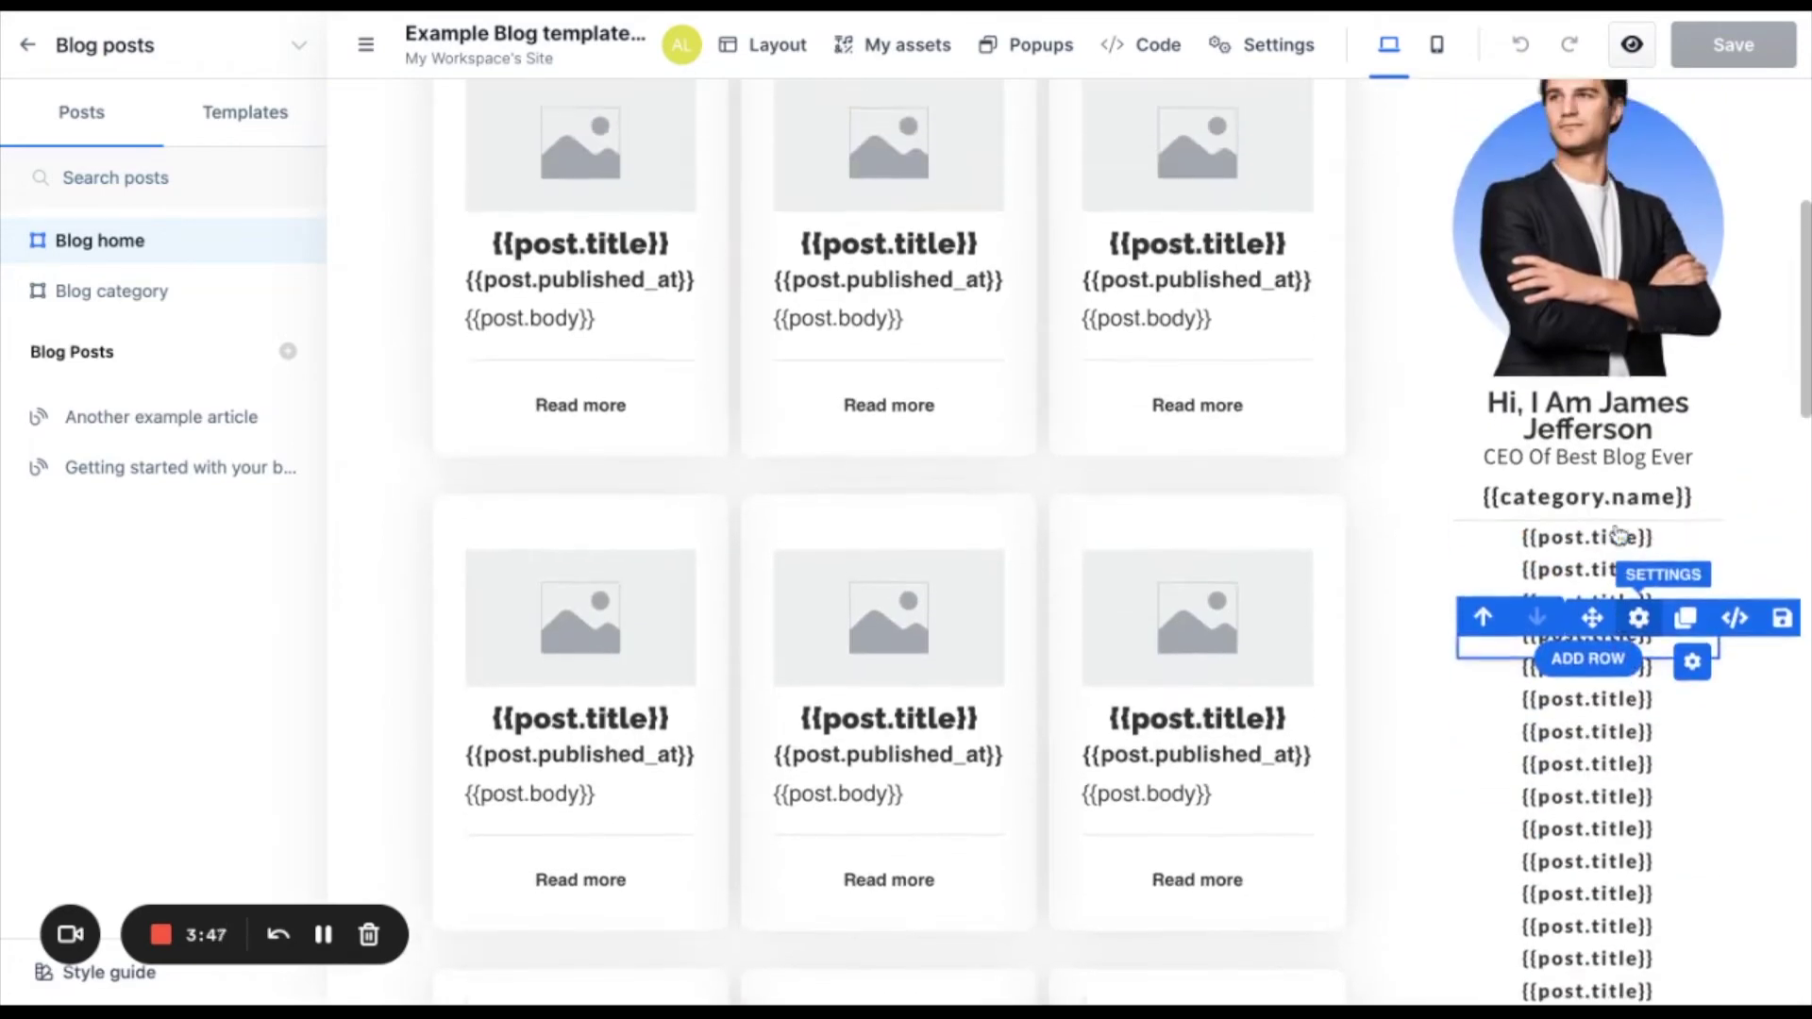
{"action": "scroll", "coordinate": [1619, 536], "scroll_direction": "up", "scroll_amount": 5}
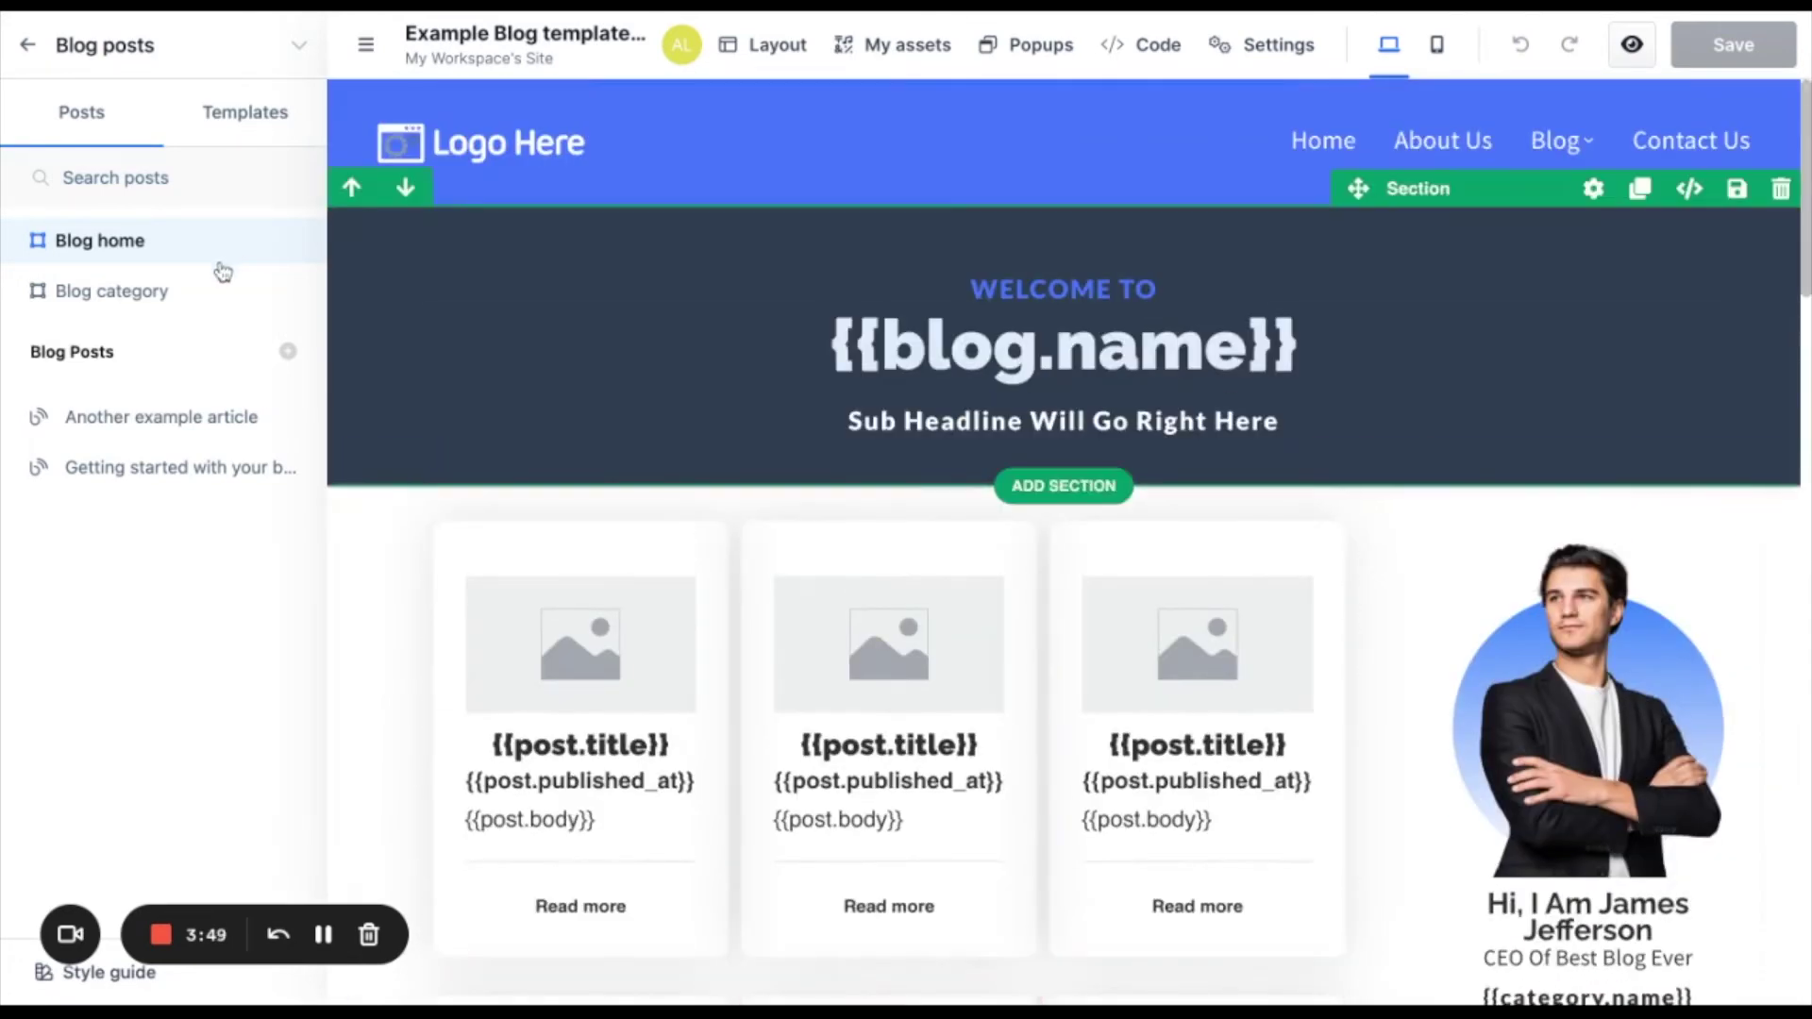
{"action": "mouse_move", "coordinate": [536, 176]}
Step: Load the Blog category page template from the editor's Posts sidebar
{"action": "left_click", "coordinate": [120, 300]}
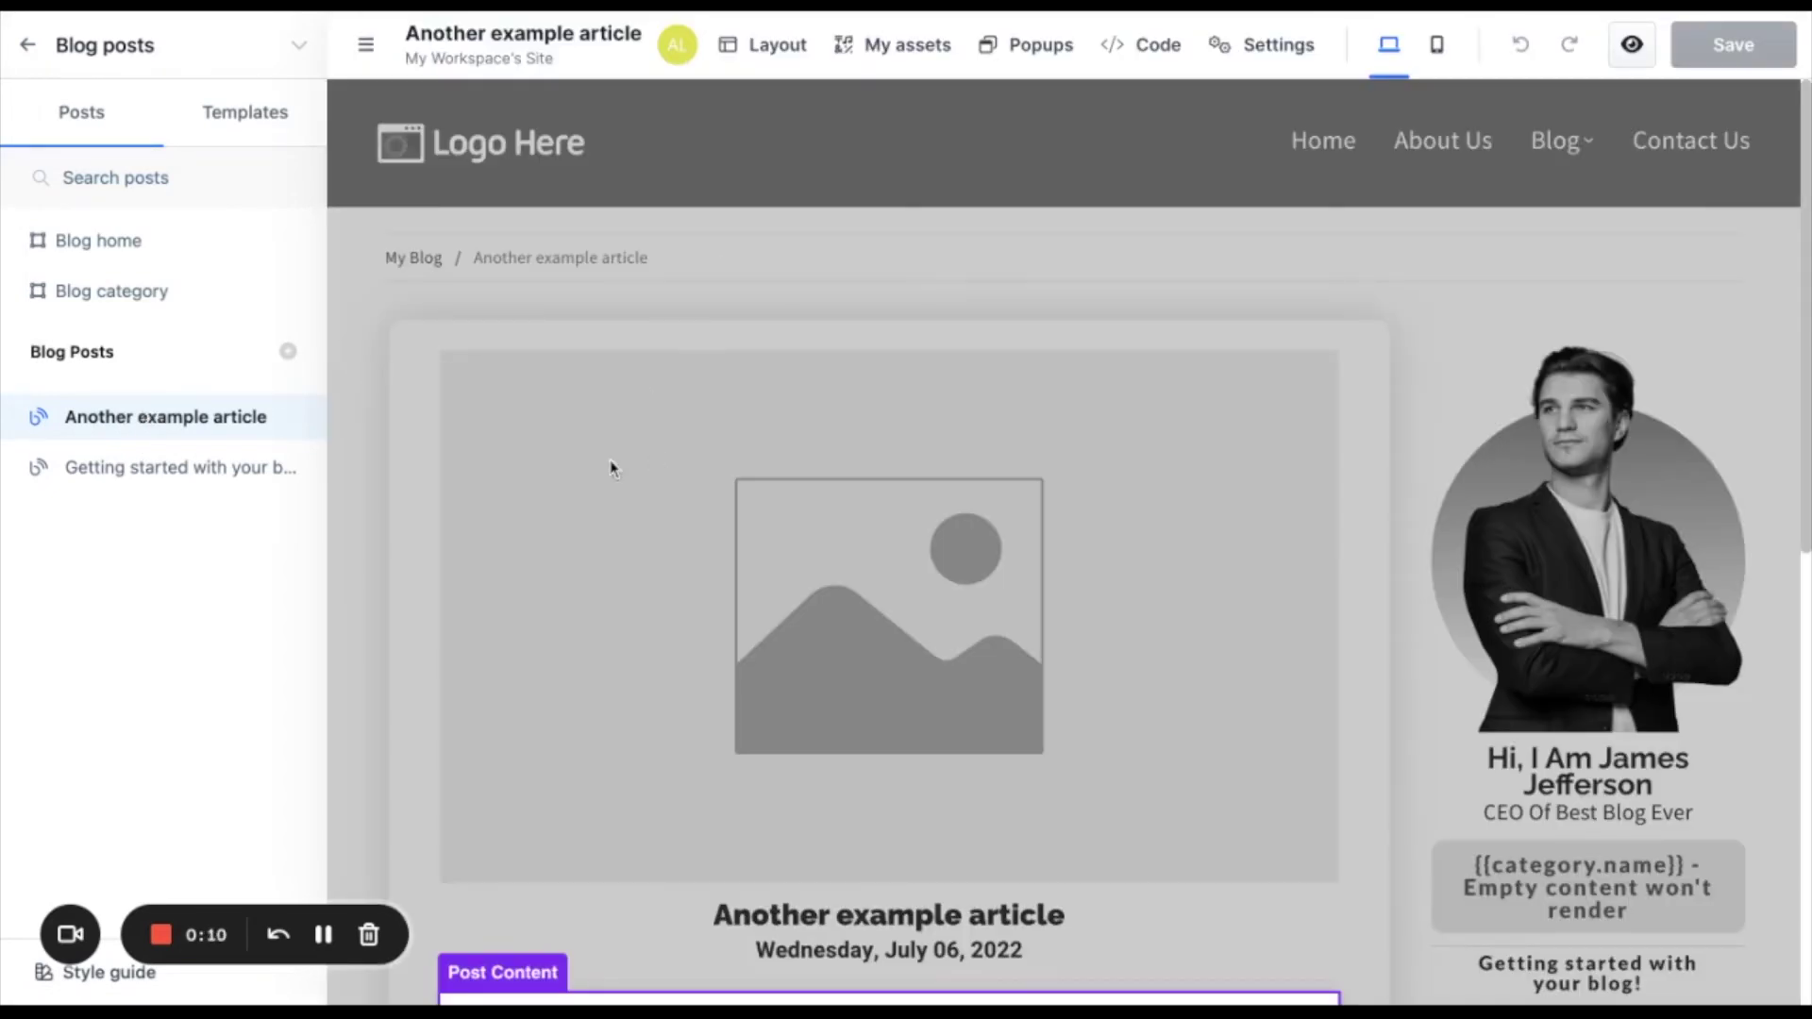
Step: Scroll through Another example article, then view the Templates list showing Blog Post Default
{"action": "scroll", "coordinate": [612, 467], "scroll_direction": "down", "scroll_amount": 7}
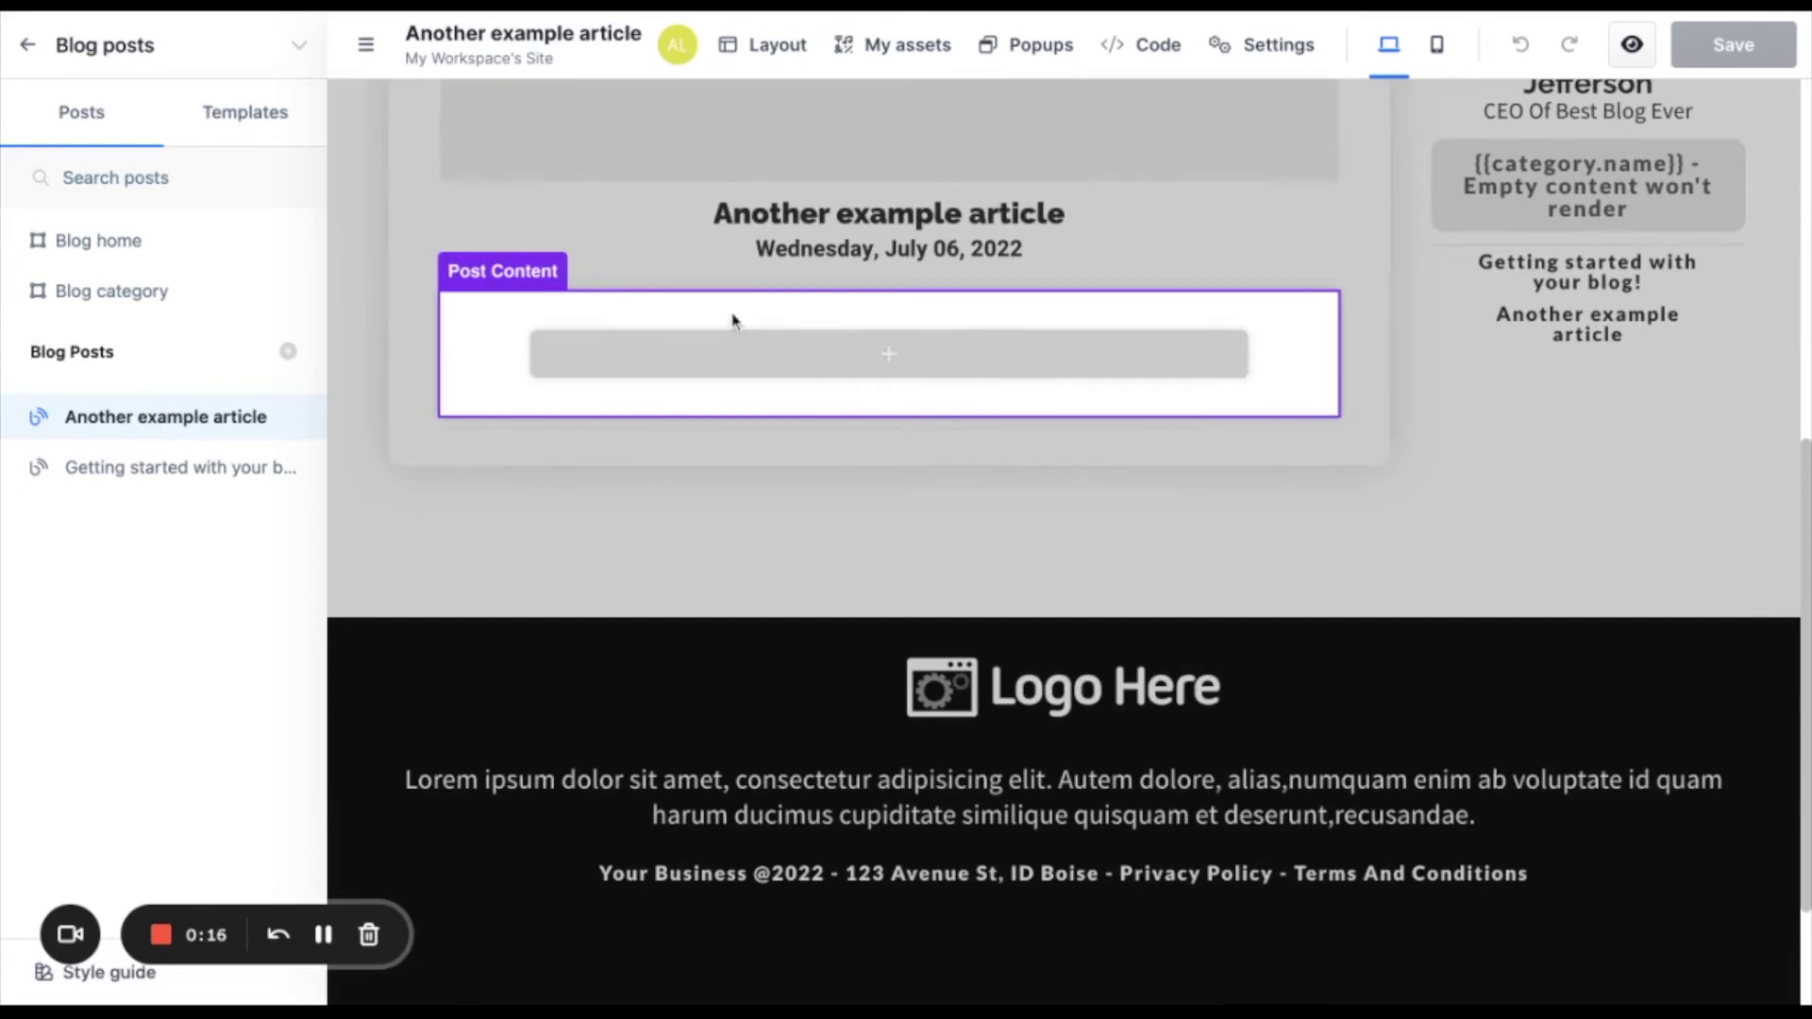
{"action": "scroll", "coordinate": [722, 318], "scroll_direction": "up", "scroll_amount": 7}
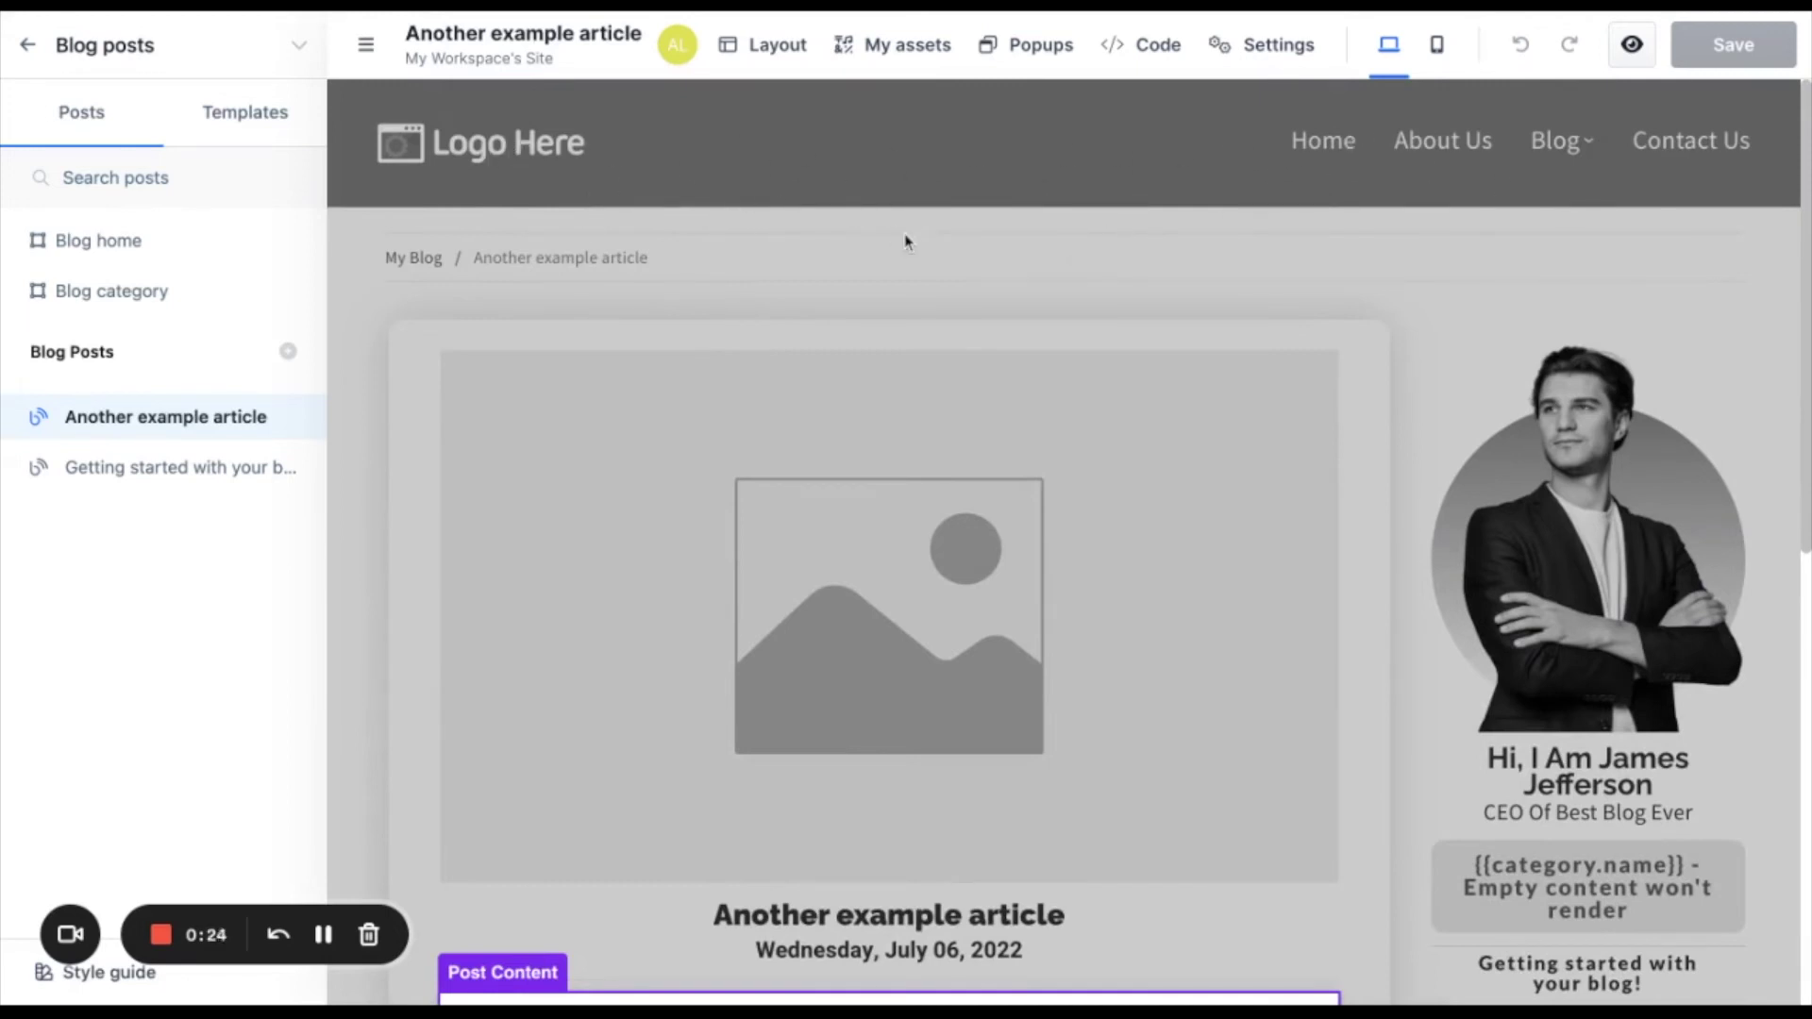
{"action": "left_click", "coordinate": [261, 116]}
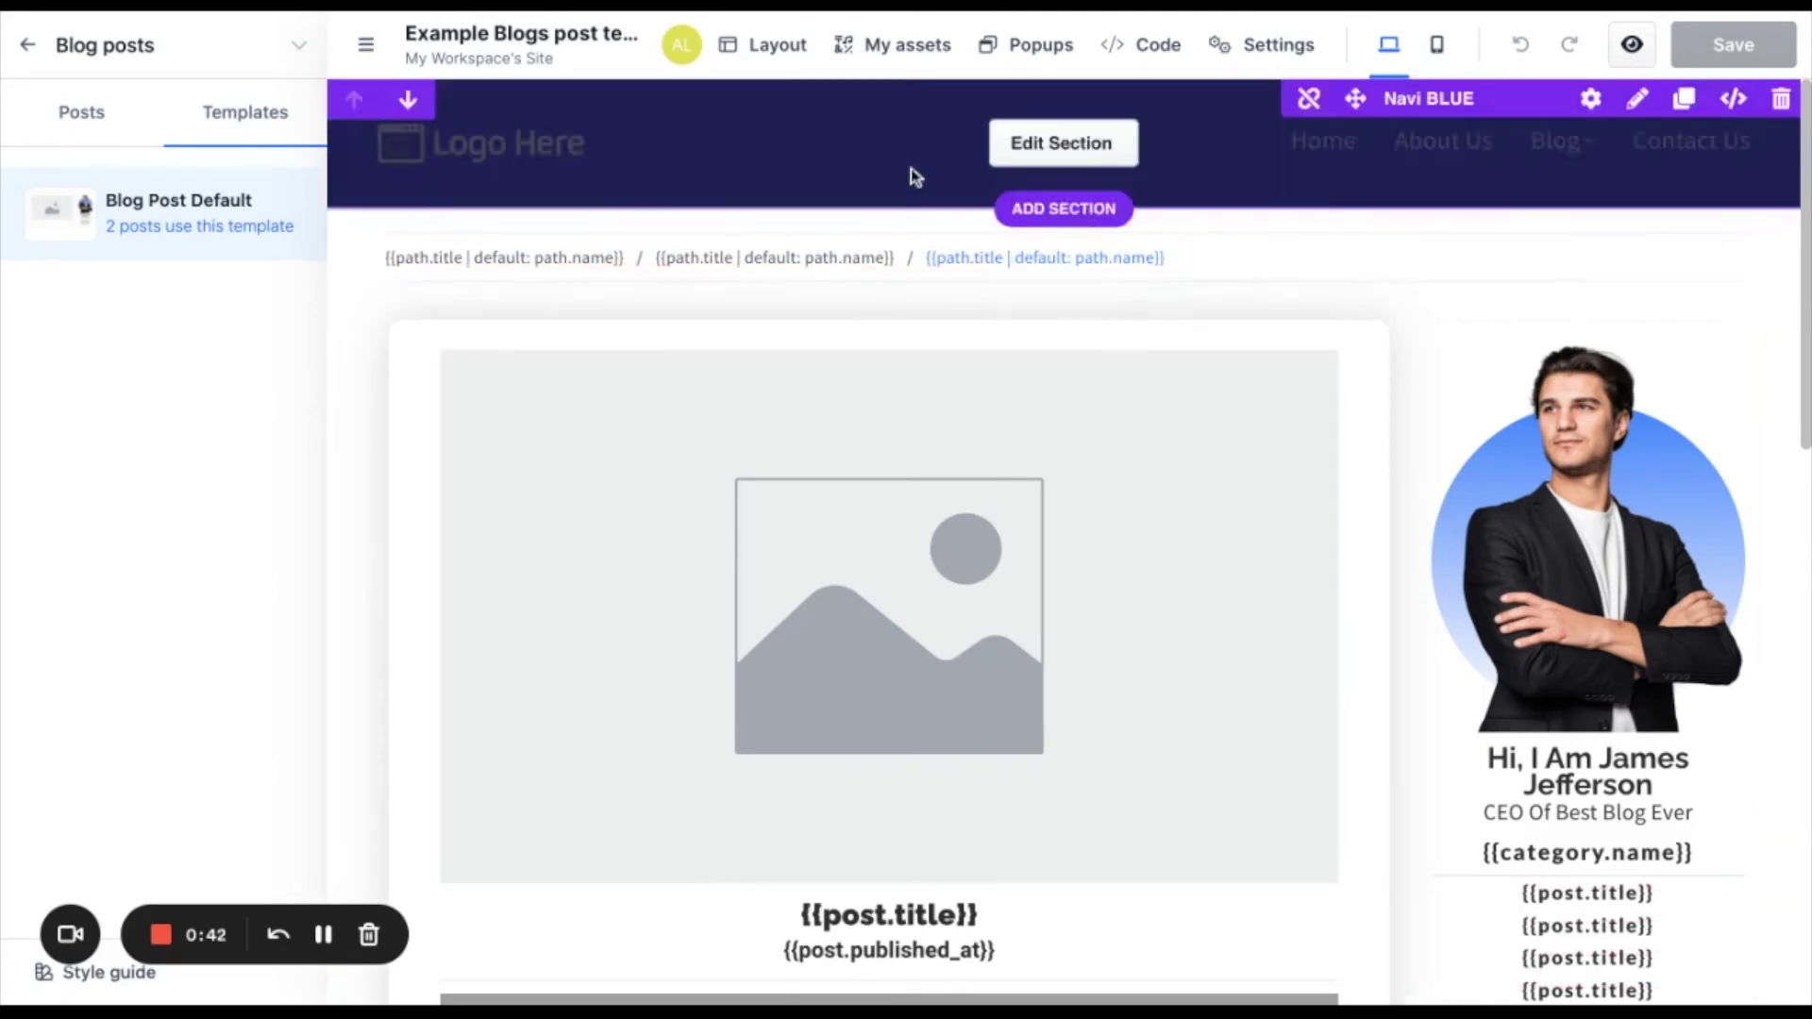
Step: Insert a Dynamic Slots Content Body element below the post title, then reopen Another example article
{"action": "scroll", "coordinate": [1438, 476], "scroll_direction": "down", "scroll_amount": 7}
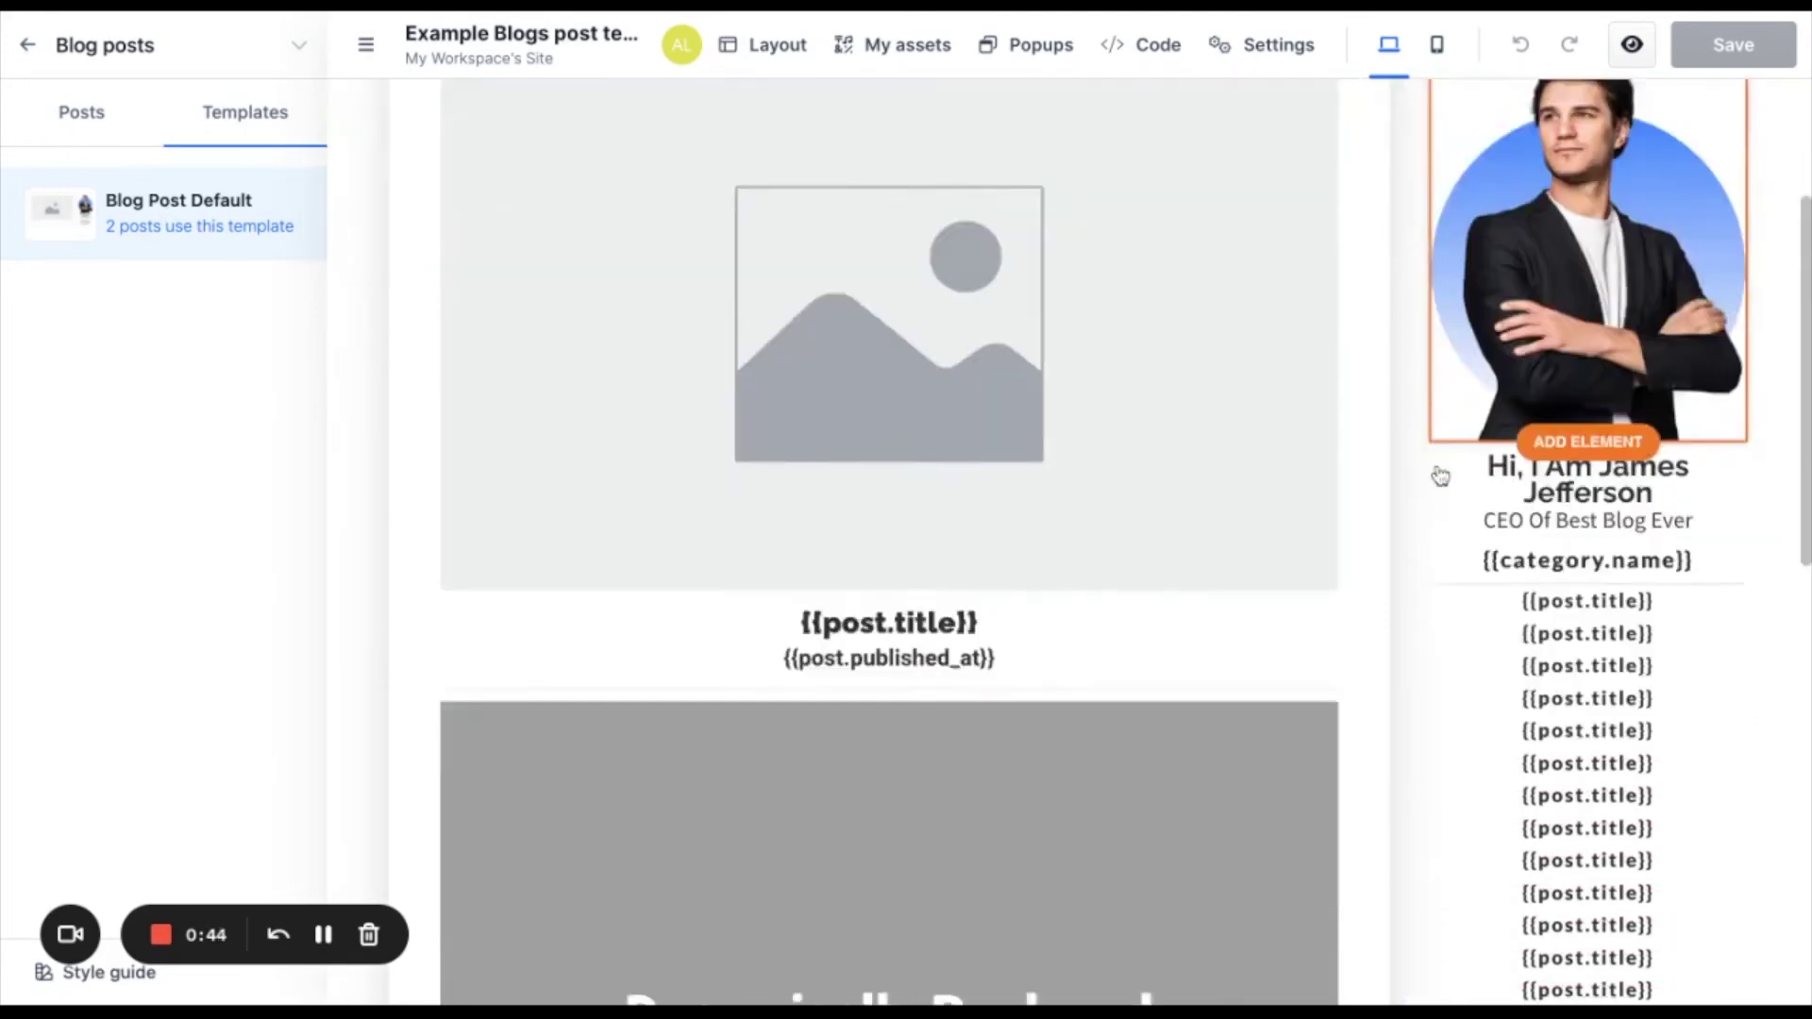
{"action": "scroll", "coordinate": [1440, 476], "scroll_direction": "down", "scroll_amount": 2}
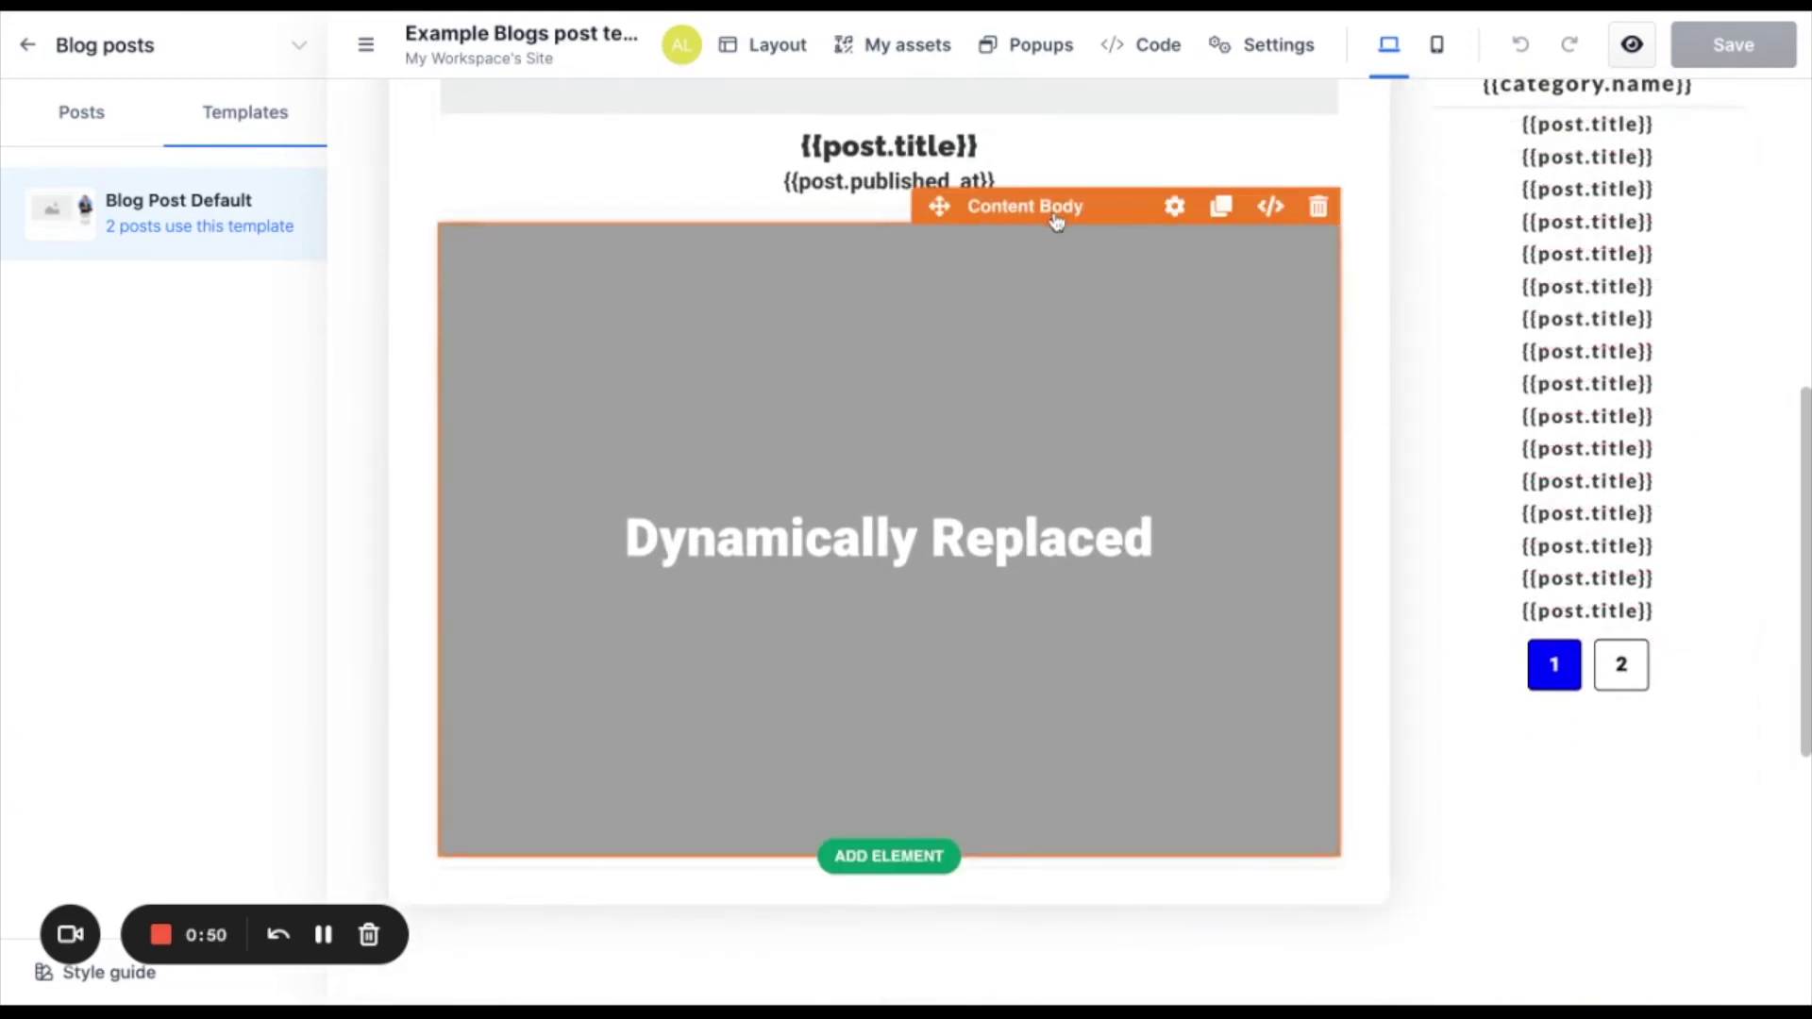
{"action": "left_click", "coordinate": [880, 201]}
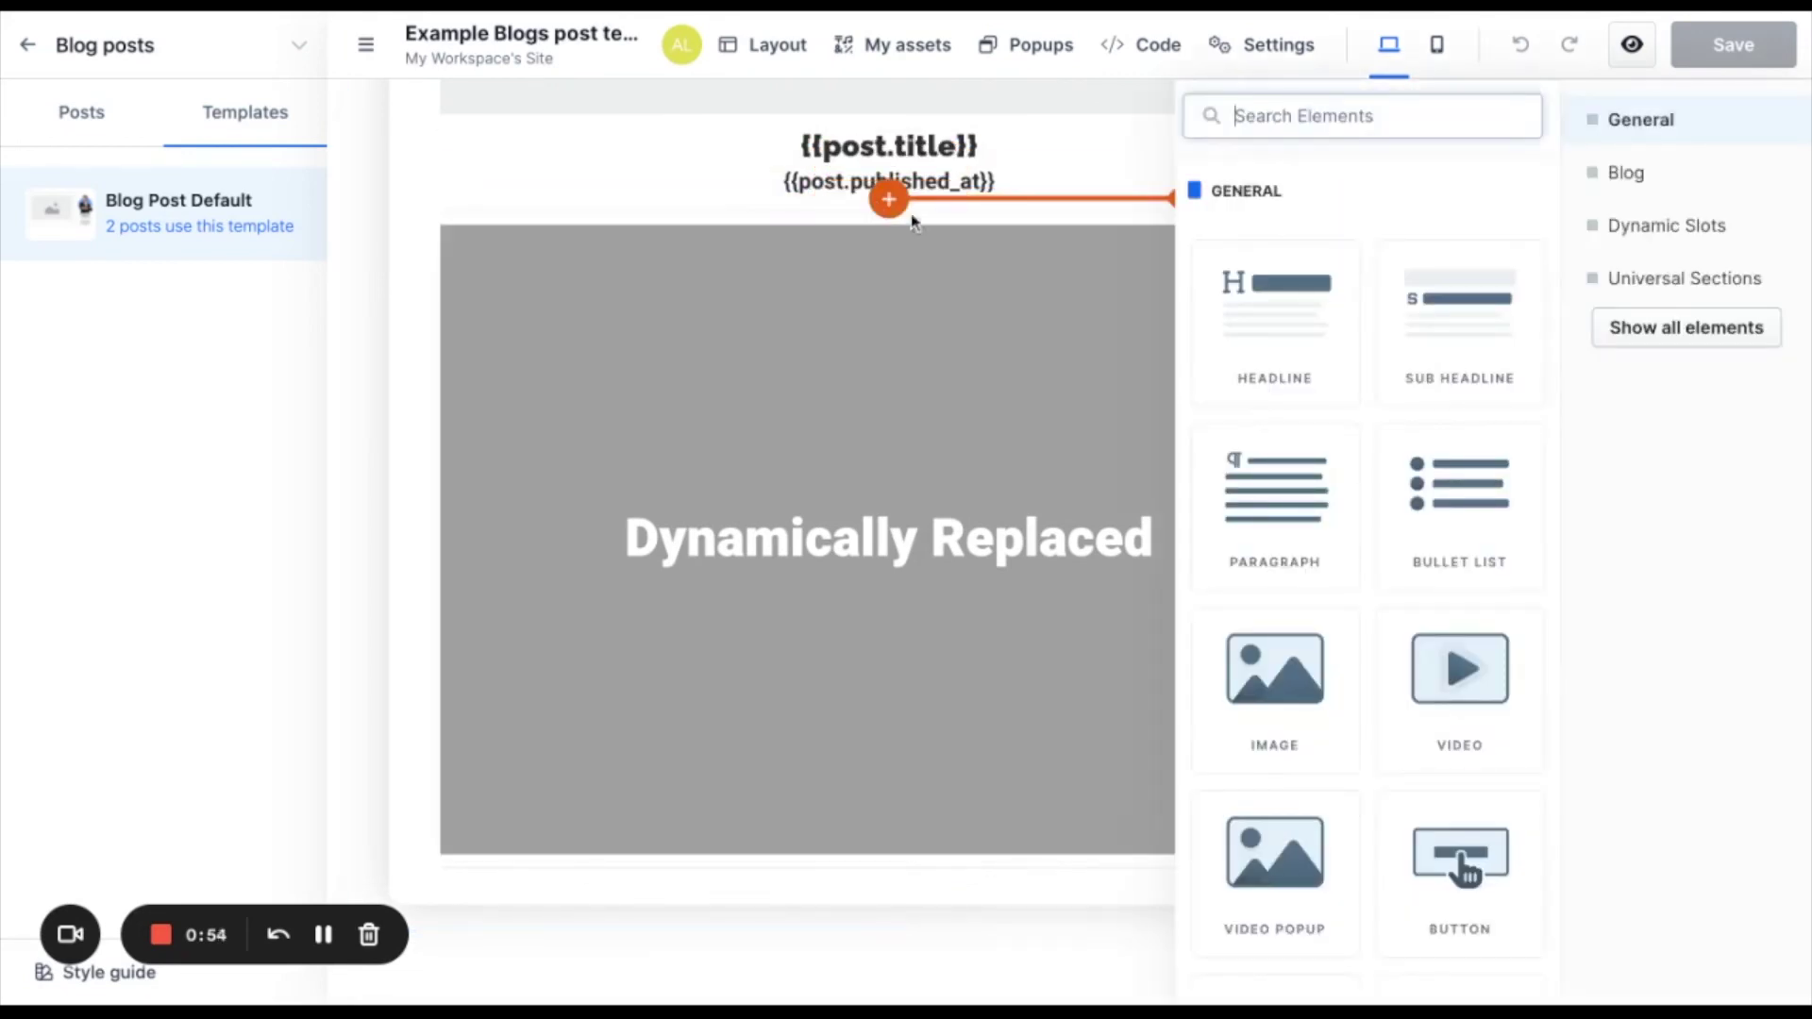
{"action": "left_click", "coordinate": [1642, 243]}
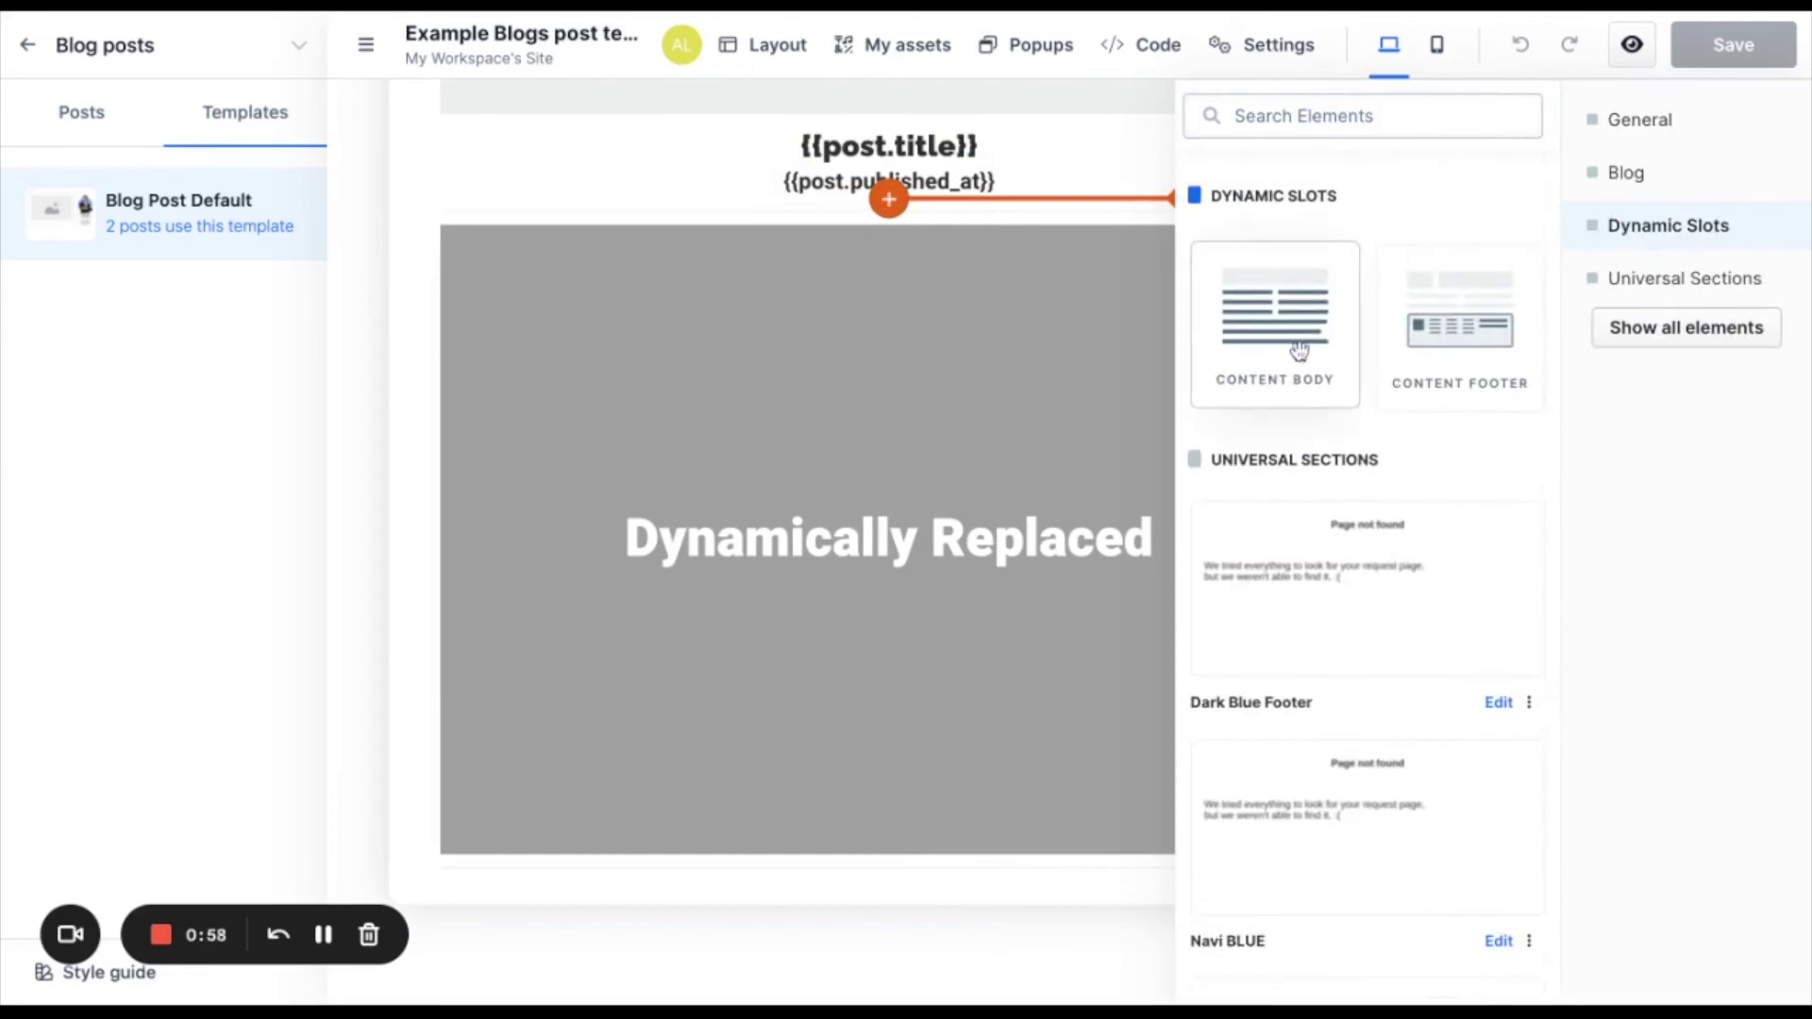
{"action": "left_click_drag", "start_coordinate": [1299, 351], "coordinate": [954, 394]}
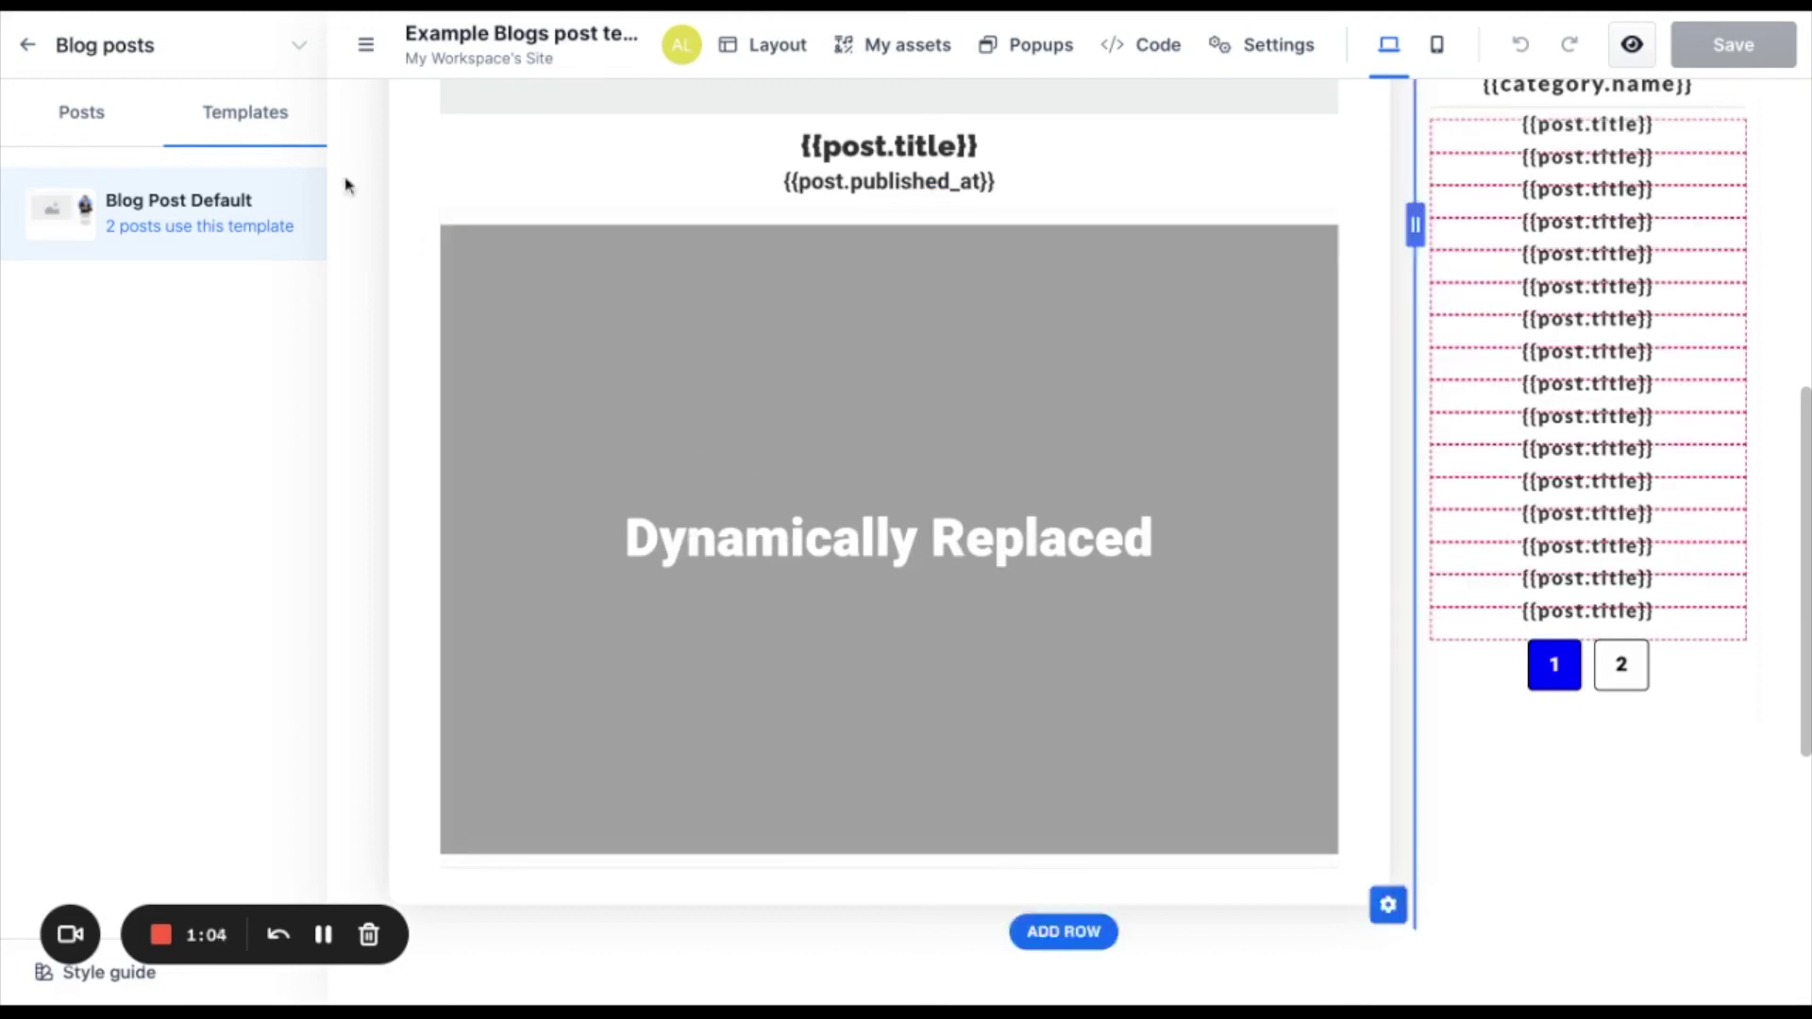
{"action": "left_click", "coordinate": [98, 130]}
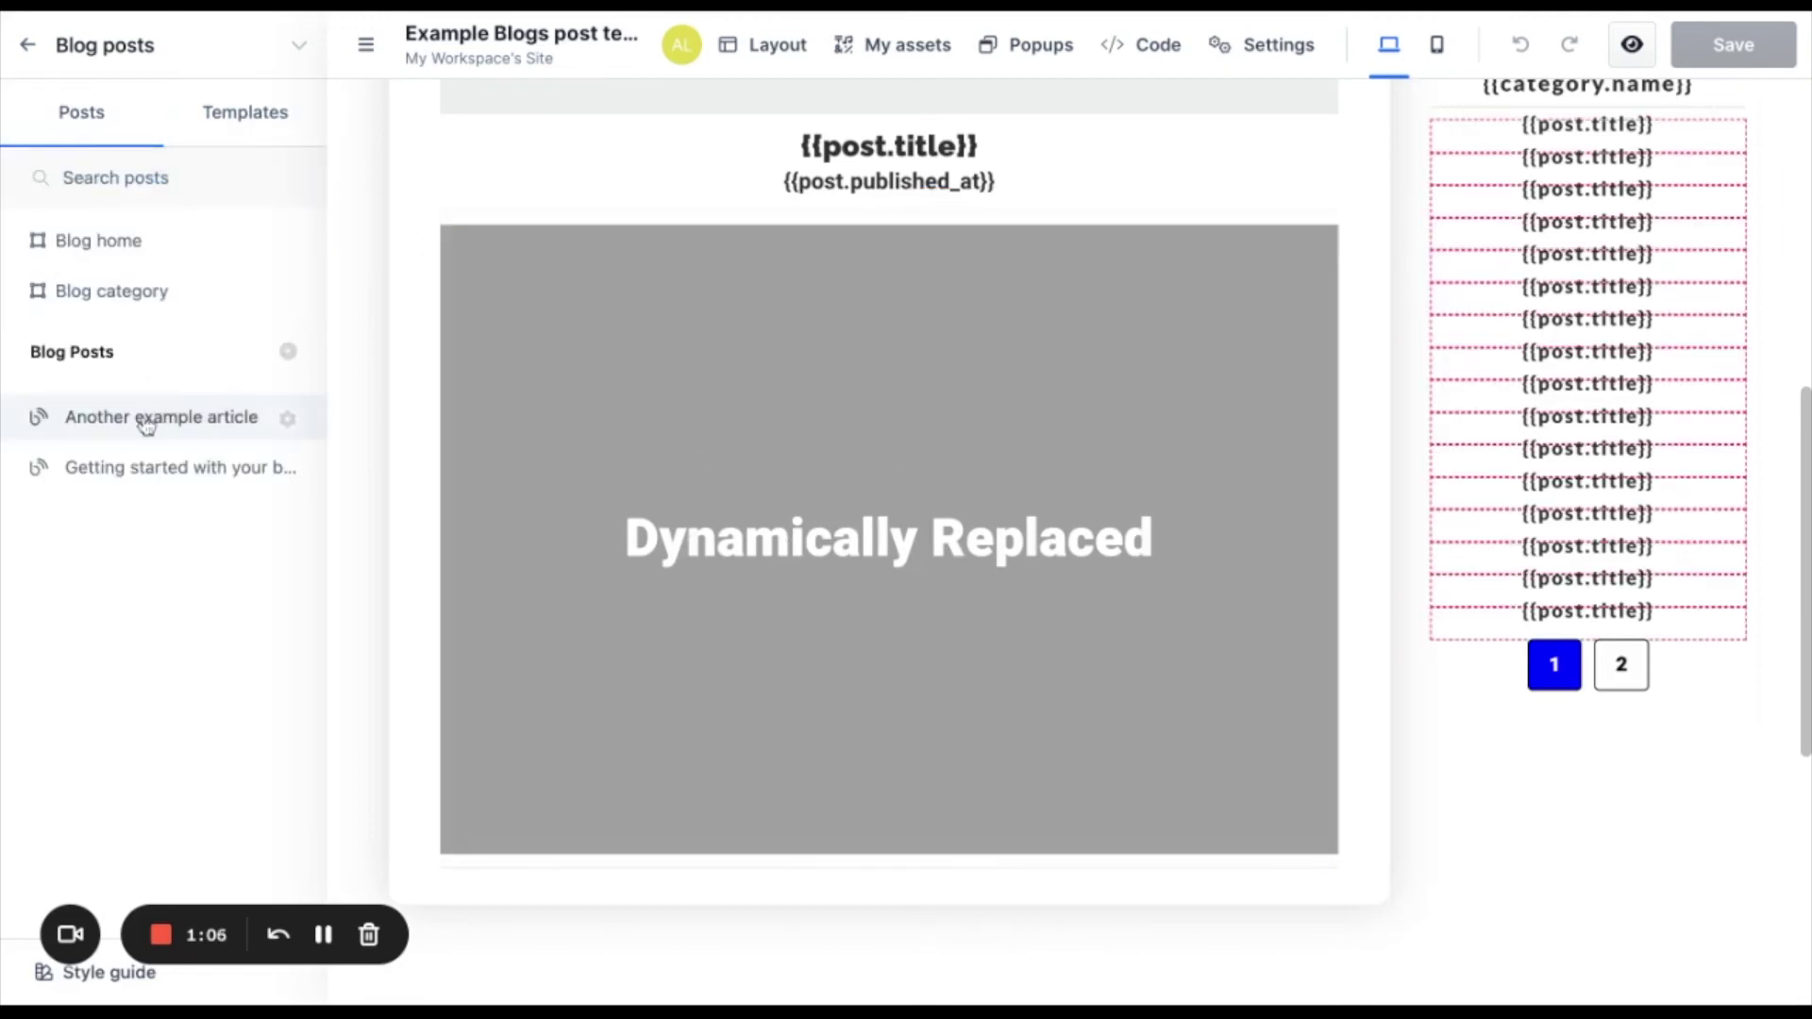
{"action": "left_click", "coordinate": [146, 420]}
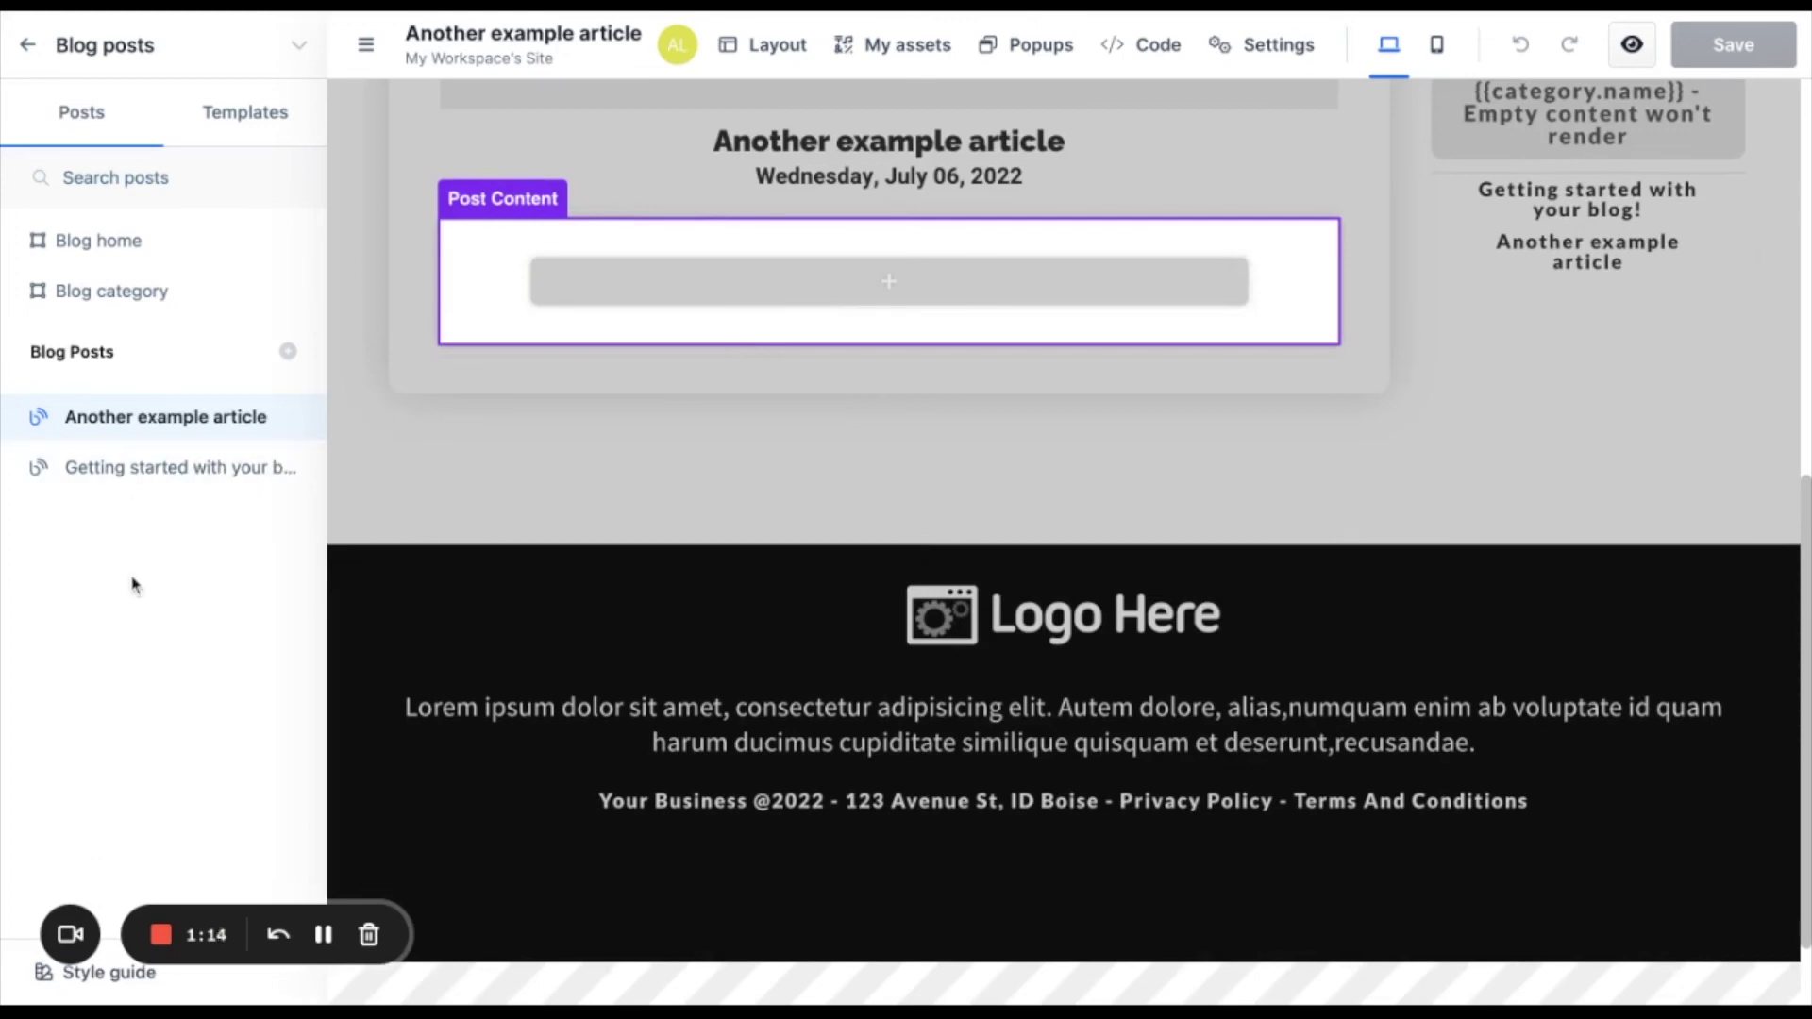
Step: Exit the editor back to the My Blog post list
{"action": "left_click", "coordinate": [27, 52]}
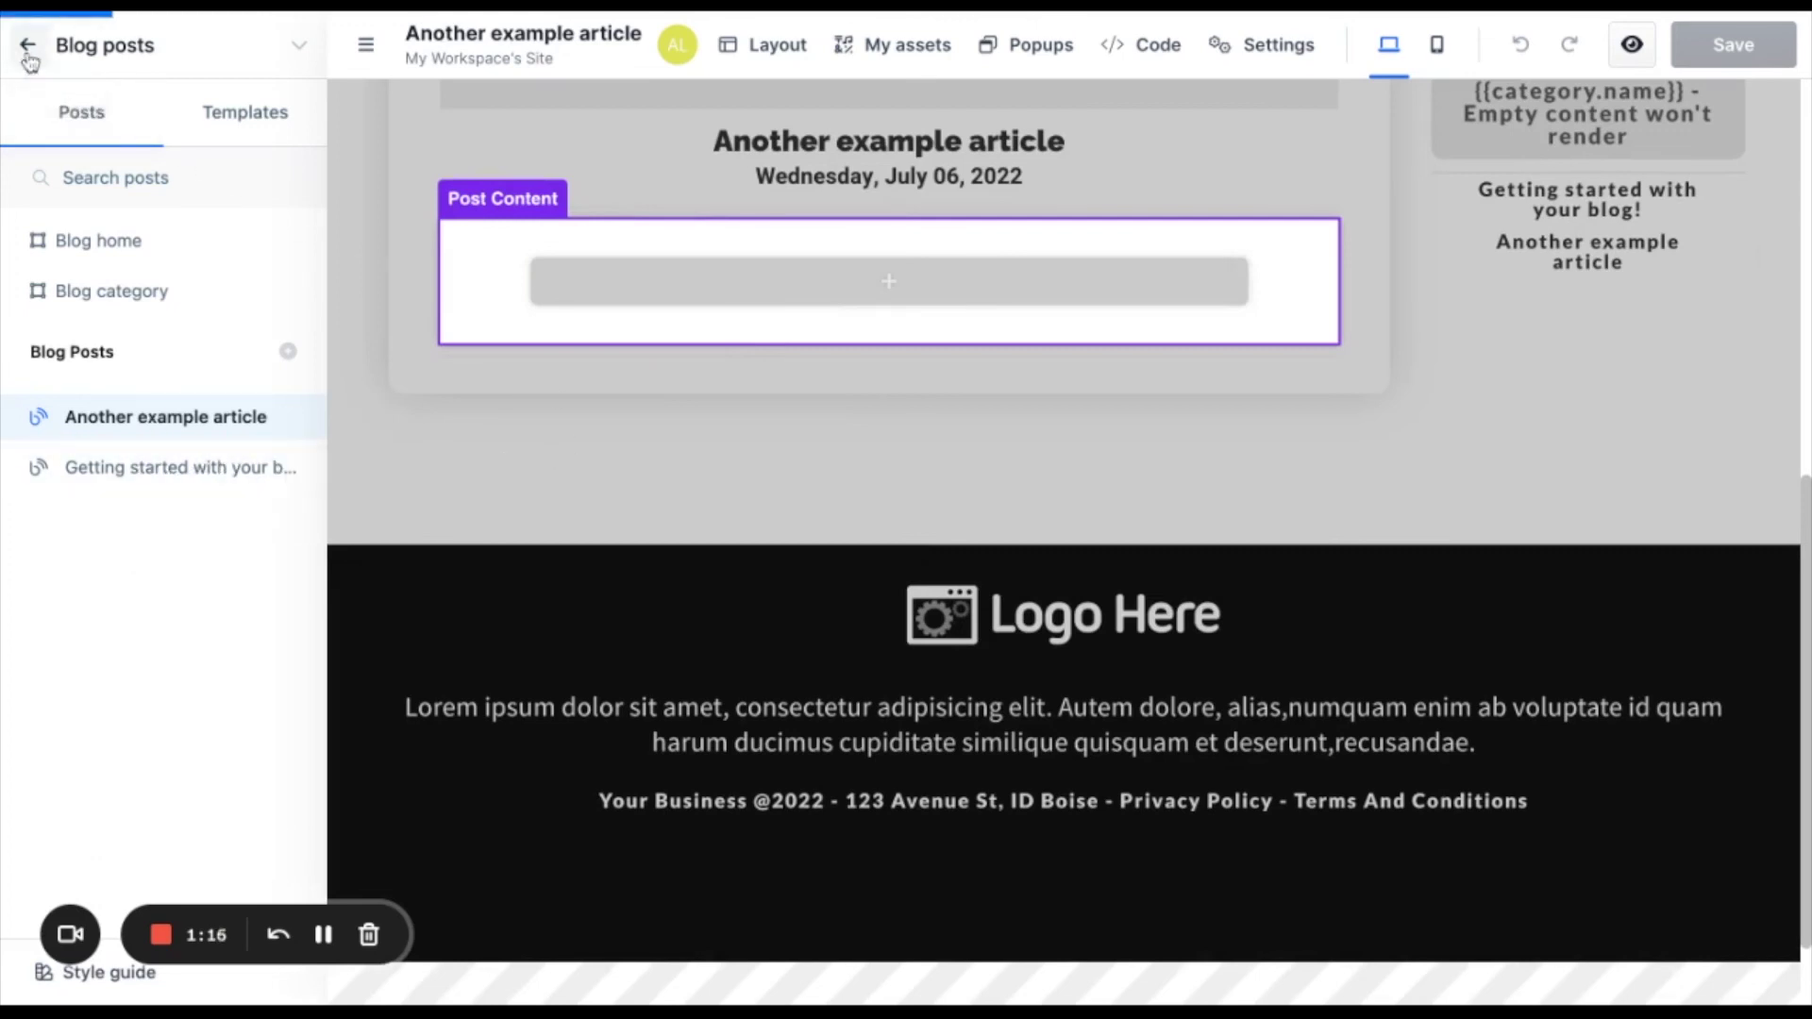